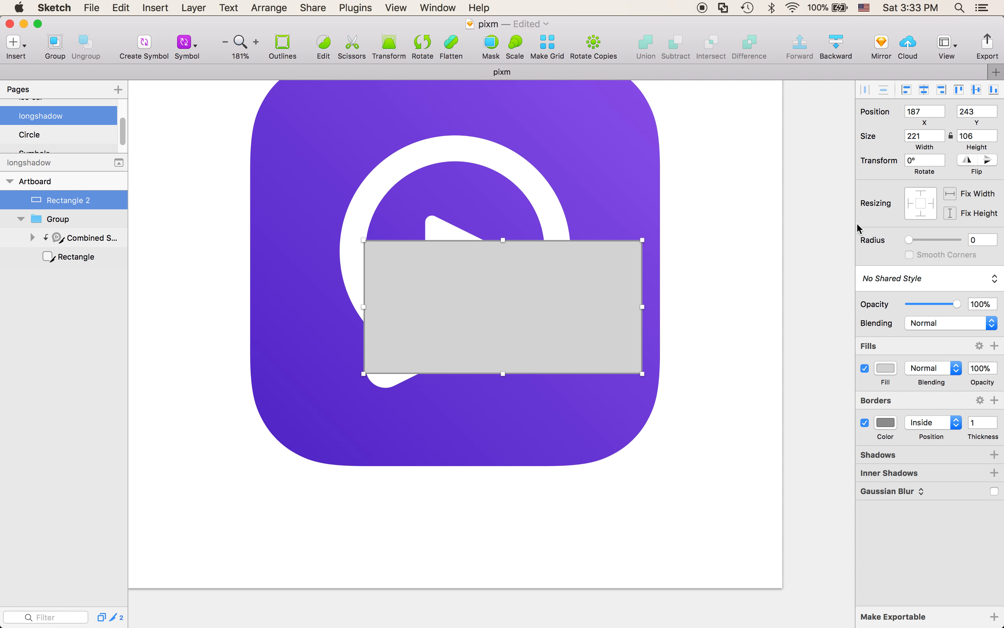
# Rotate the grey rectangle on the icon by 45°
pyautogui.click(917, 160)
pyautogui.write('45')
pyautogui.press('Return')
# Move the rotated rectangle to X 195, Y 282 so its left corner touches the rounded tip of the speech bubble's tail
pyautogui.moveTo(445, 287); pyautogui.dragTo(464, 412)
pyautogui.scroll(10, 399, 399)
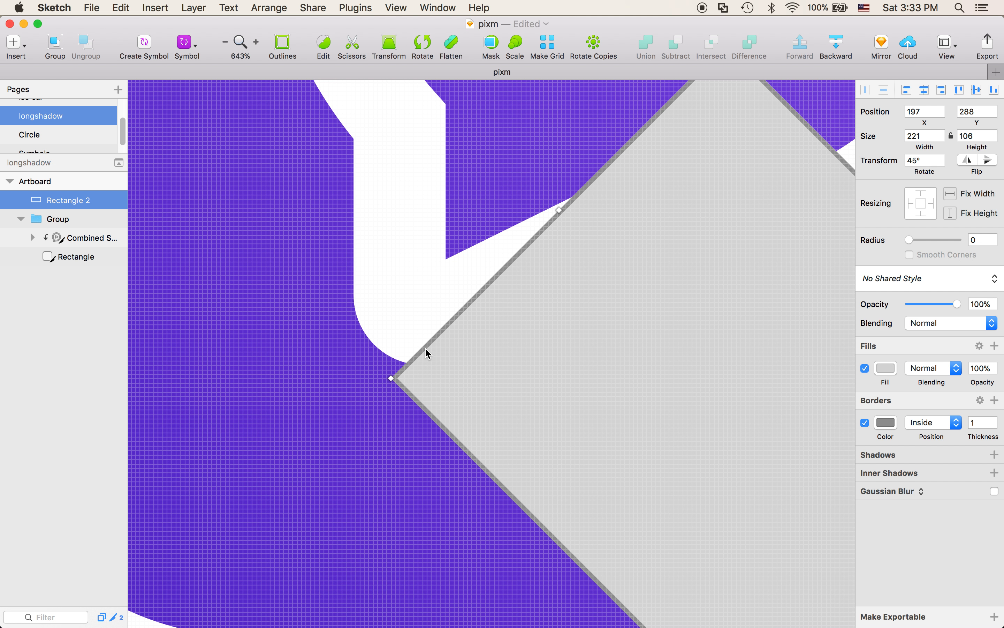
pyautogui.scroll(-2, 464, 383)
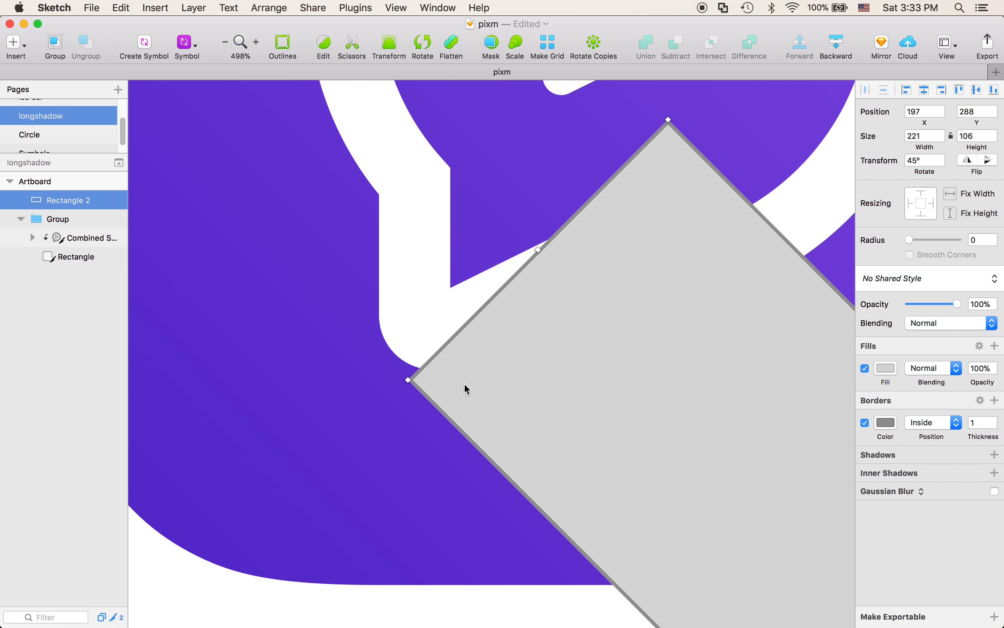
pyautogui.scroll(2, 464, 383)
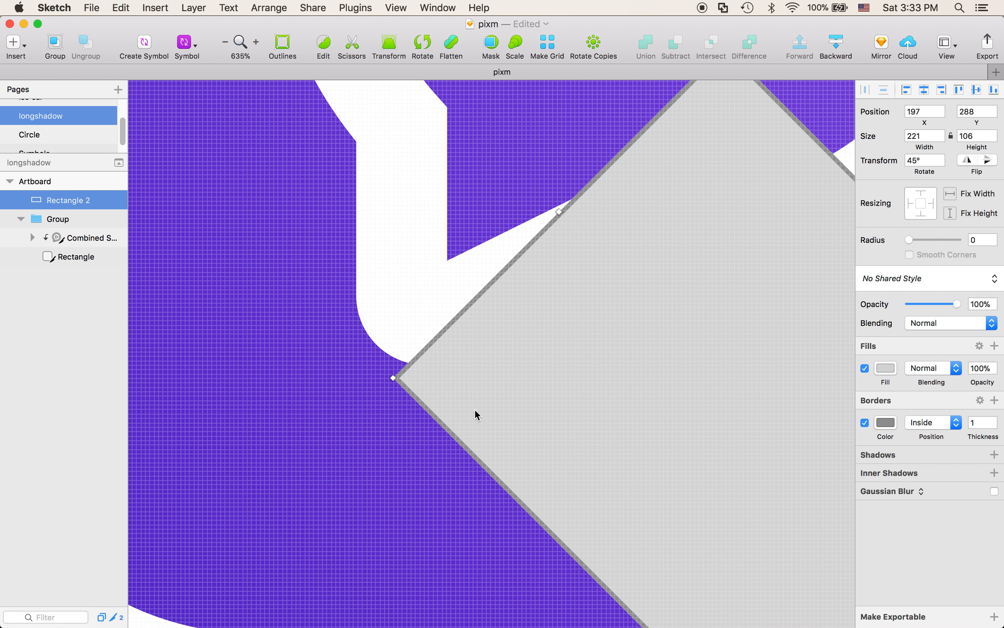
pyautogui.moveTo(469, 408); pyautogui.dragTo(462, 383)
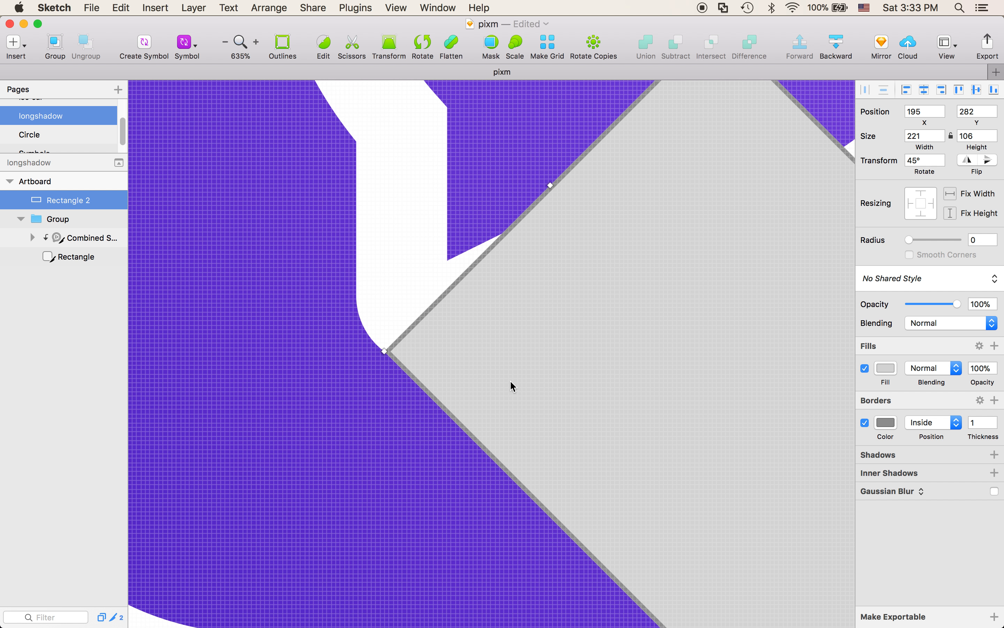
# Resize the rotated rectangle to about 201 × 206 so it spans from the bubble's tail to the ring's upper-right outer edge
pyautogui.press('super+1')
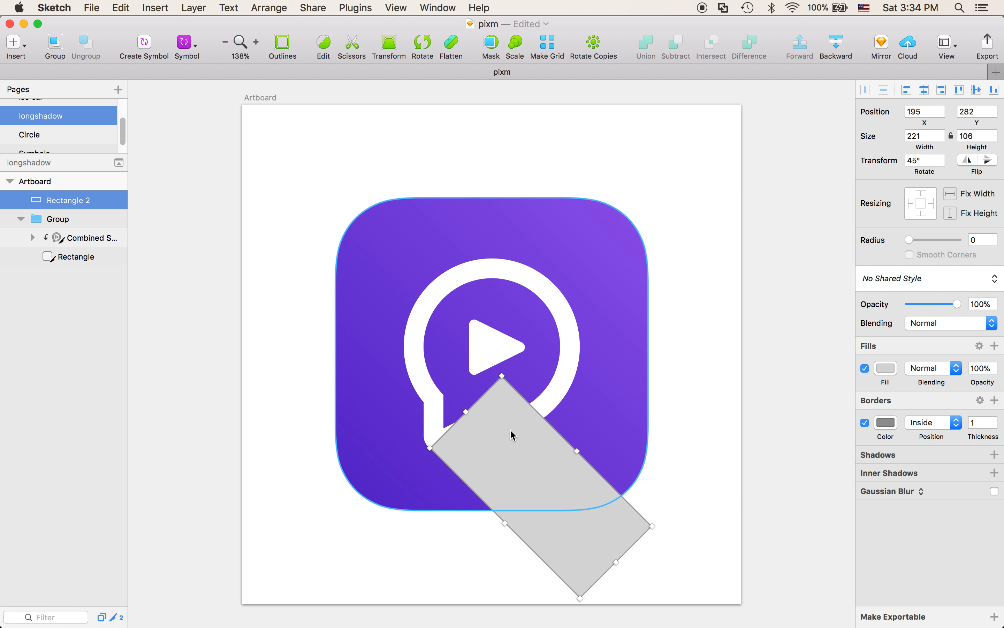
pyautogui.press('super+2')
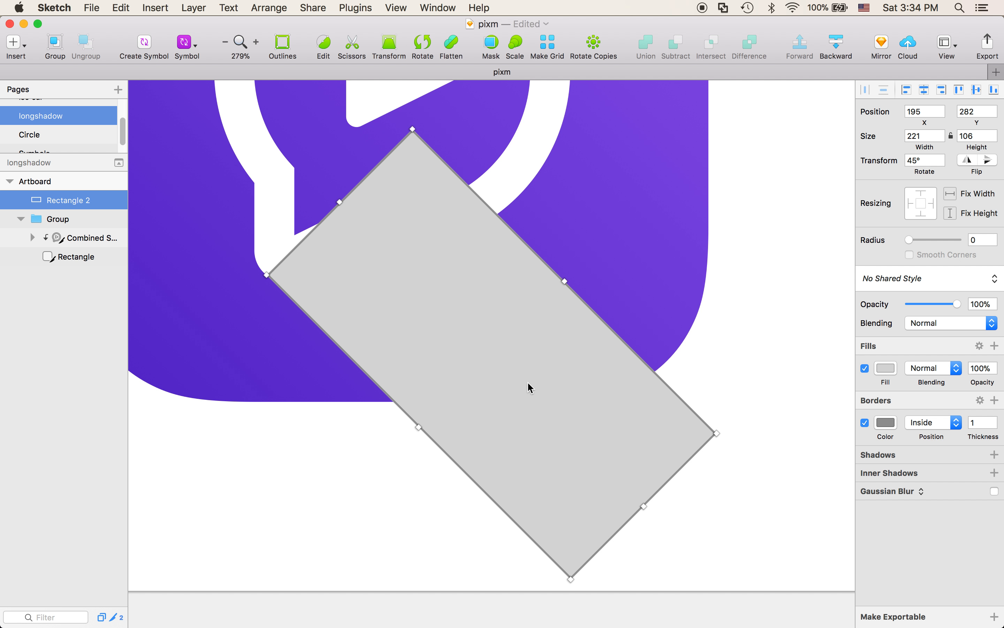
pyautogui.scroll(5, 524, 382)
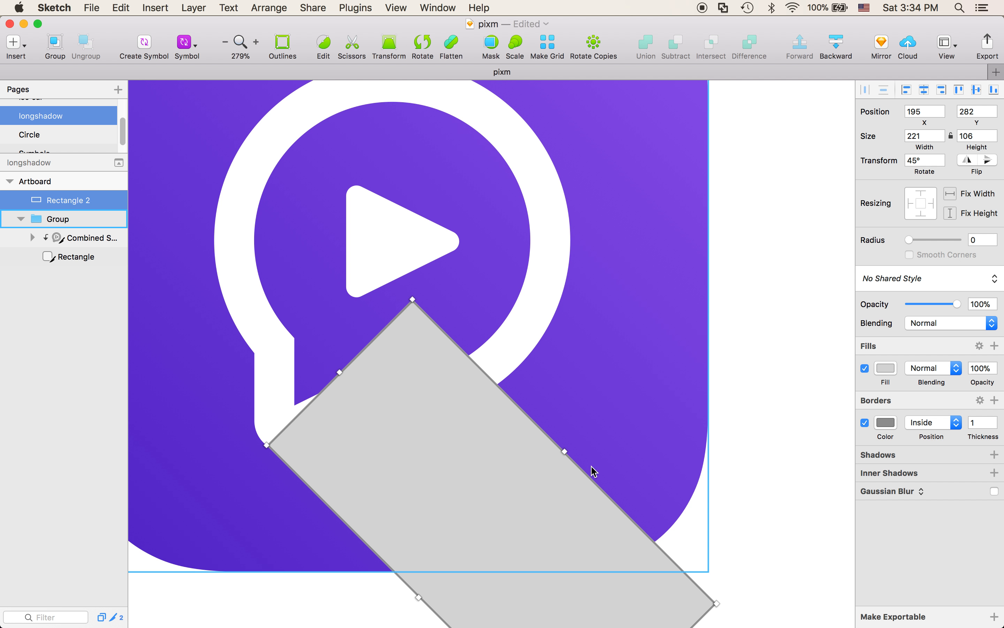
pyautogui.moveTo(565, 451); pyautogui.dragTo(703, 314)
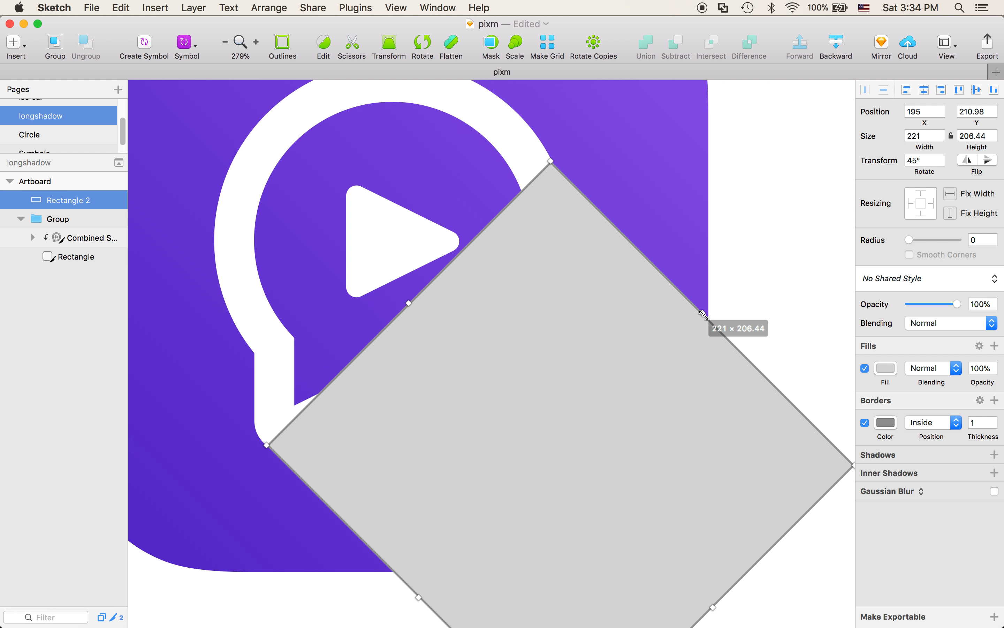
pyautogui.scroll(-3, 704, 318)
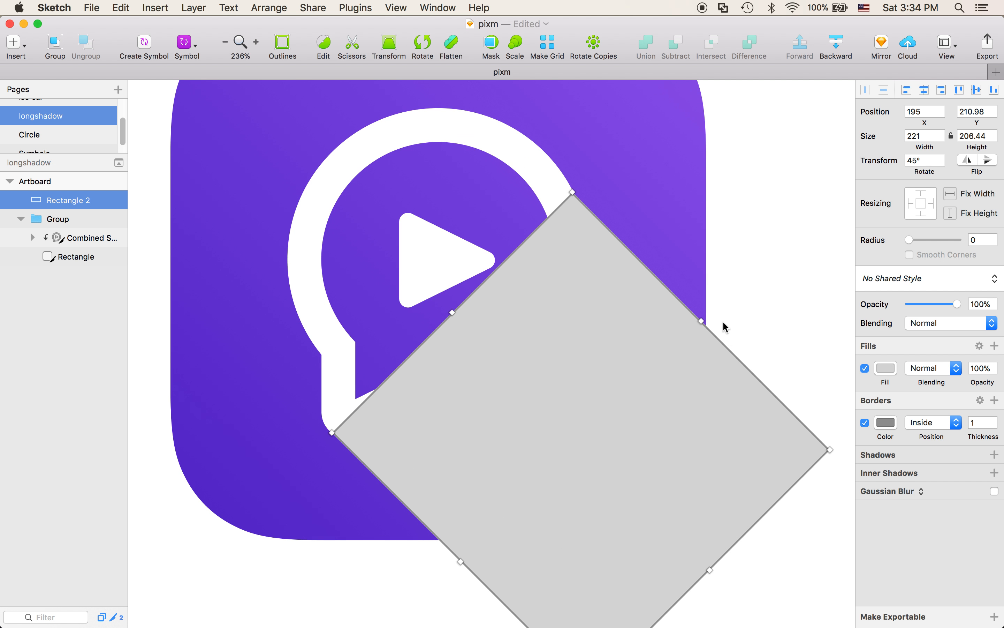
pyautogui.moveTo(699, 321)
pyautogui.mouseDown()
pyautogui.moveTo(616, 399)
pyautogui.moveTo(688, 316)
pyautogui.mouseUp()
pyautogui.scroll(-2, 704, 333)
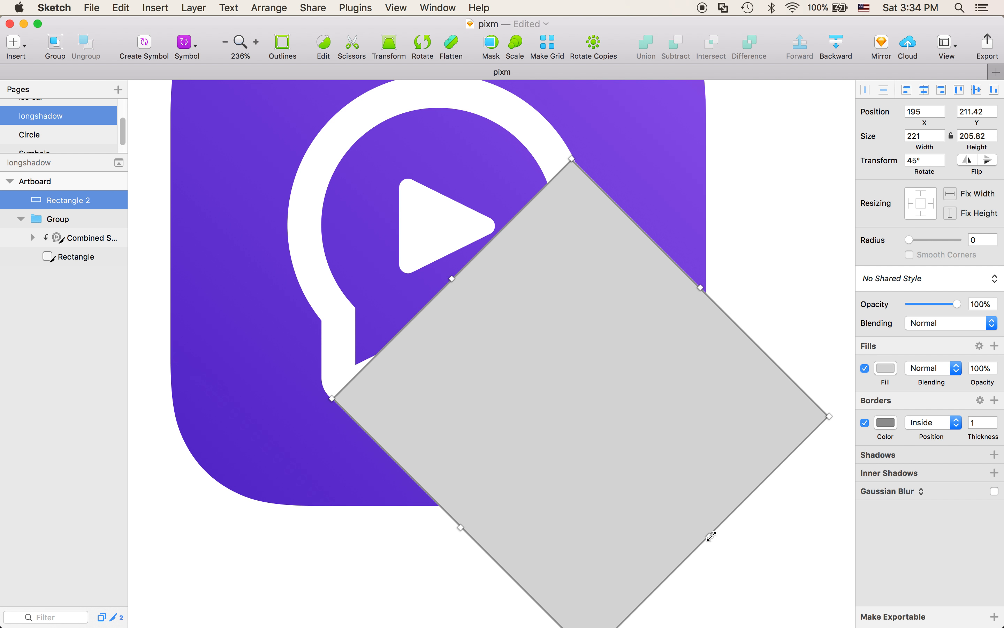
pyautogui.moveTo(708, 537); pyautogui.dragTo(733, 508)
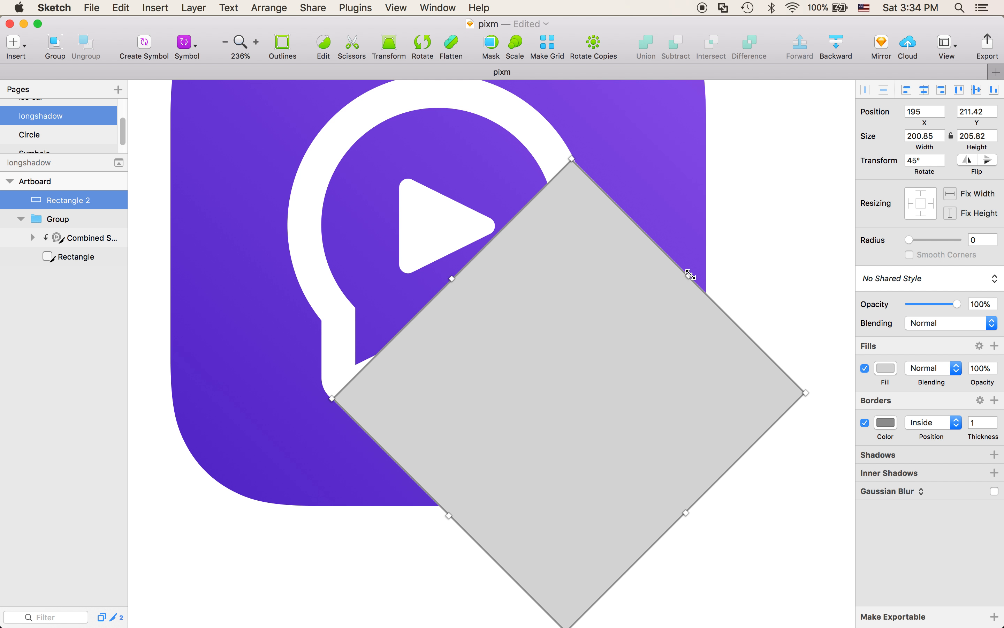
pyautogui.doubleClick(679, 277)
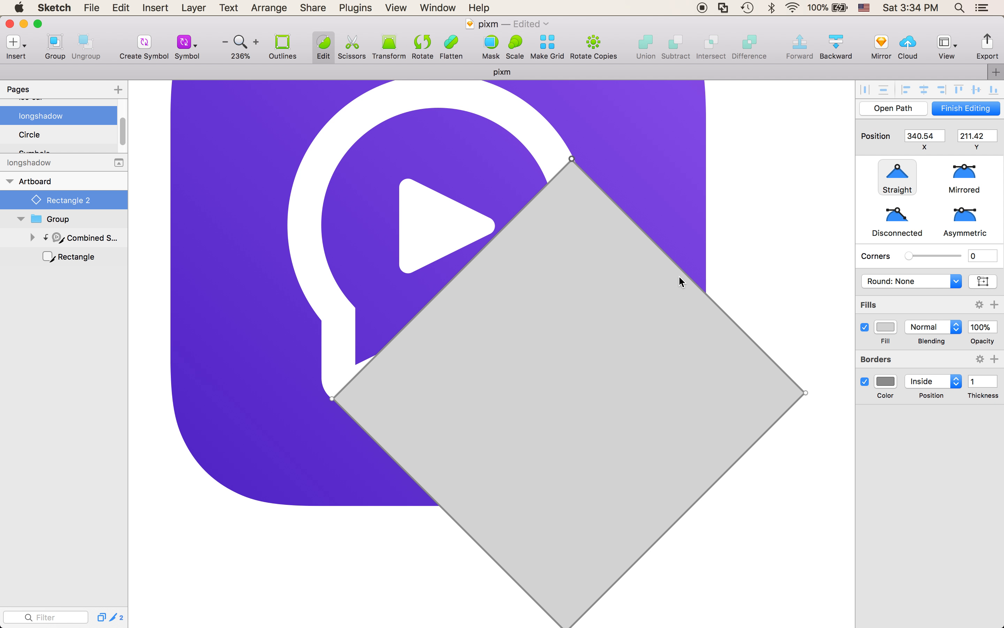
pyautogui.press('Escape')
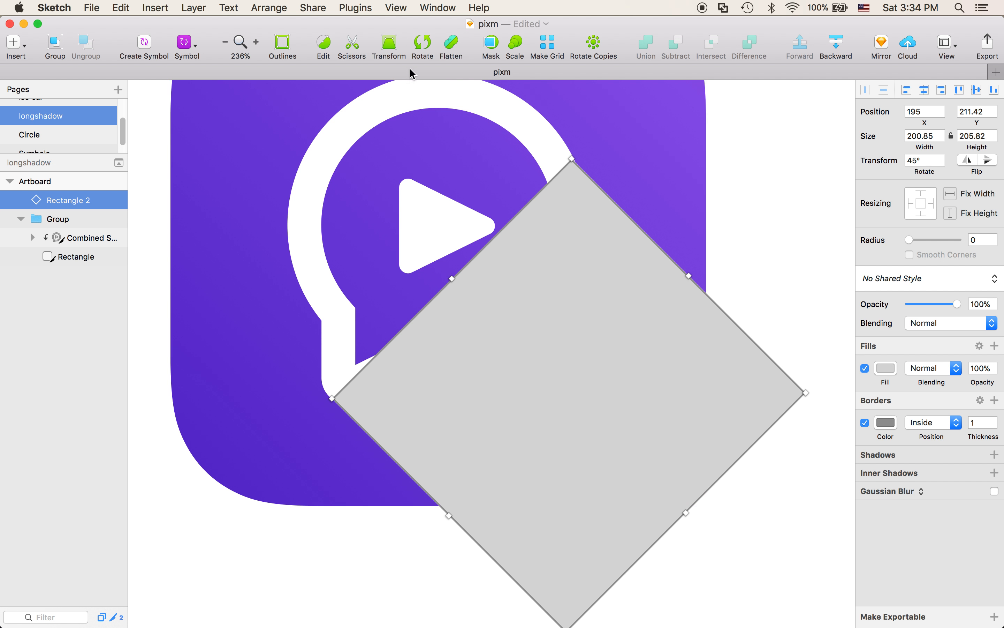
pyautogui.click(454, 46)
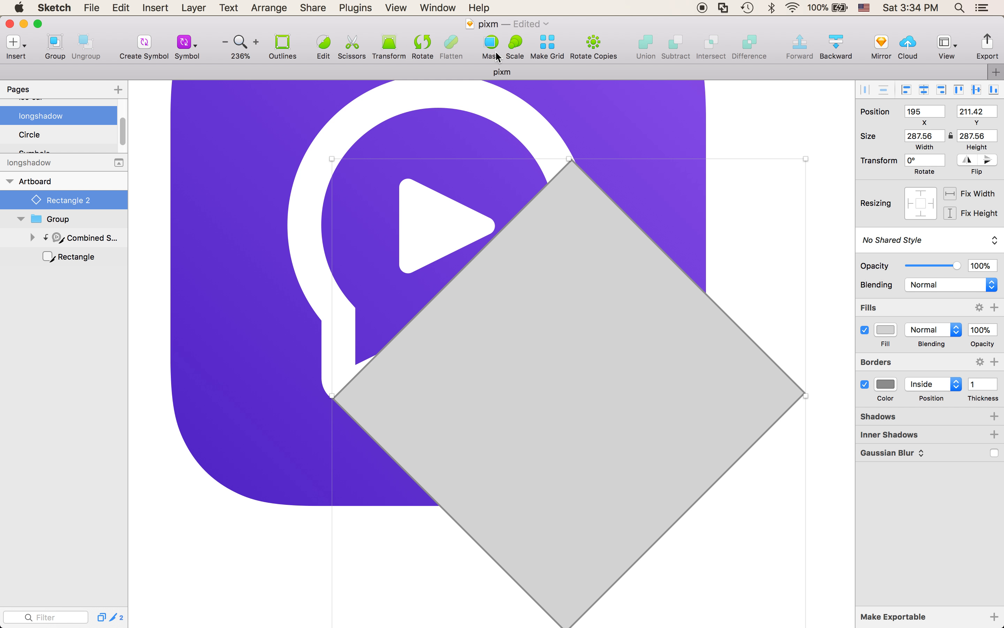
pyautogui.scroll(-3, 763, 220)
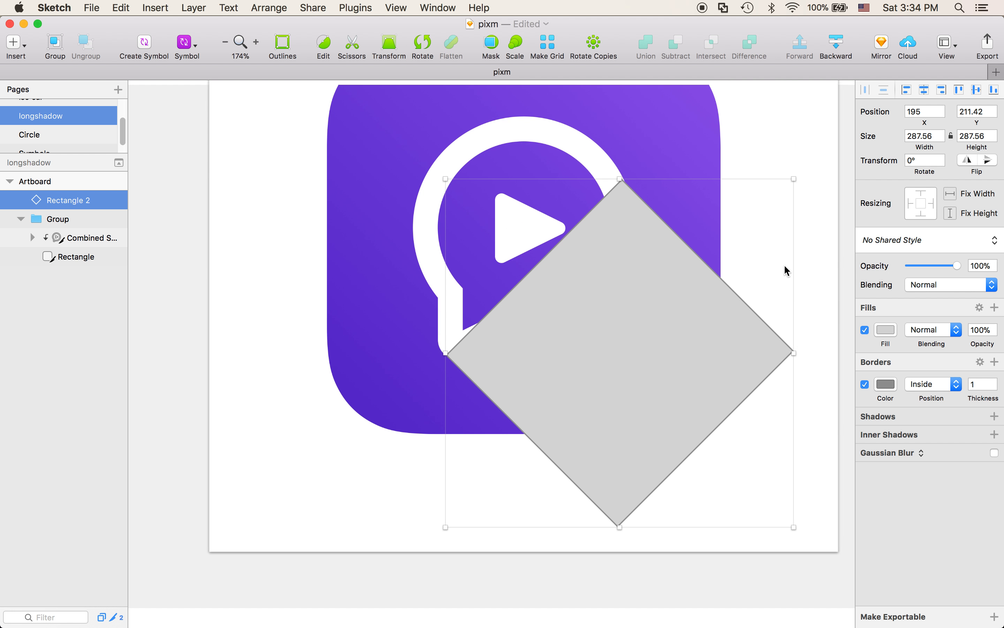
pyautogui.scroll(2, 776, 393)
pyautogui.moveTo(796, 346); pyautogui.dragTo(769, 347)
pyautogui.moveTo(767, 550); pyautogui.dragTo(790, 438)
pyautogui.press('super+z')
pyautogui.press('super+z')
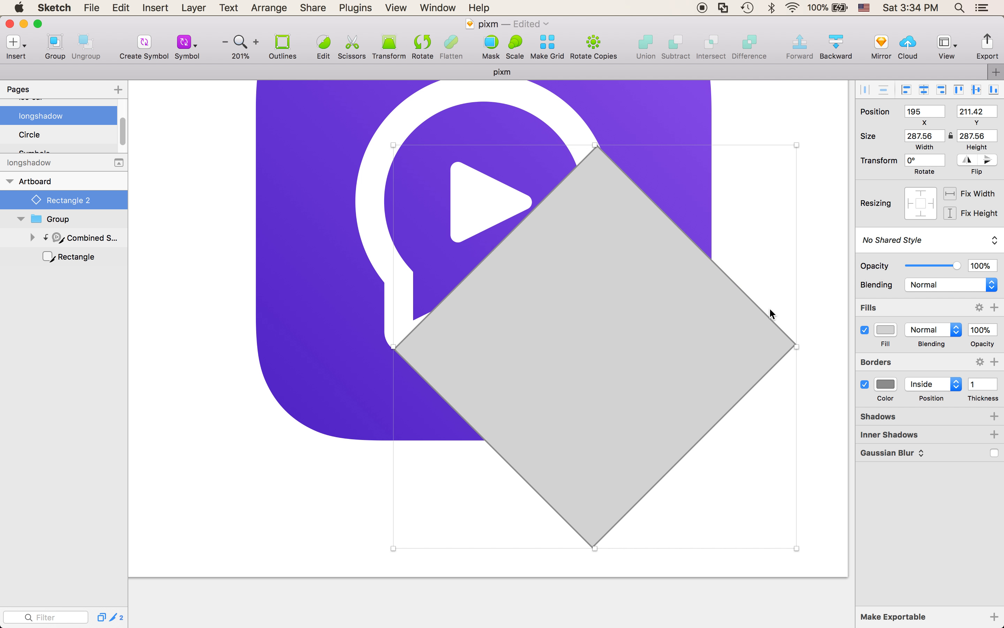
pyautogui.press('super+z')
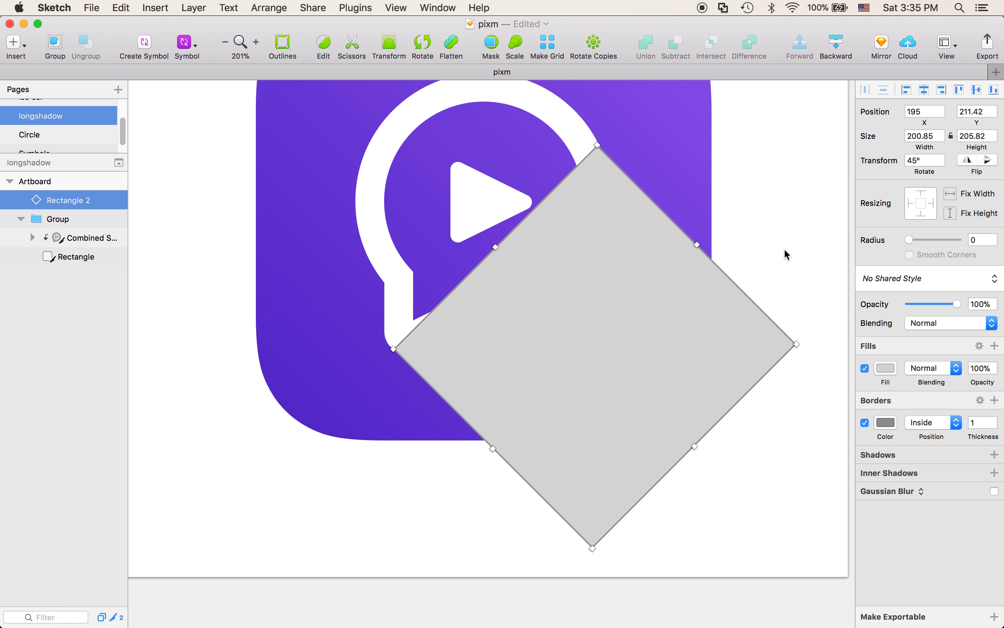
# Add points to the rectangle's upper-left edge, bend that edge inward along the bubble's white outline, and turn off the shape's border
pyautogui.doubleClick(620, 215)
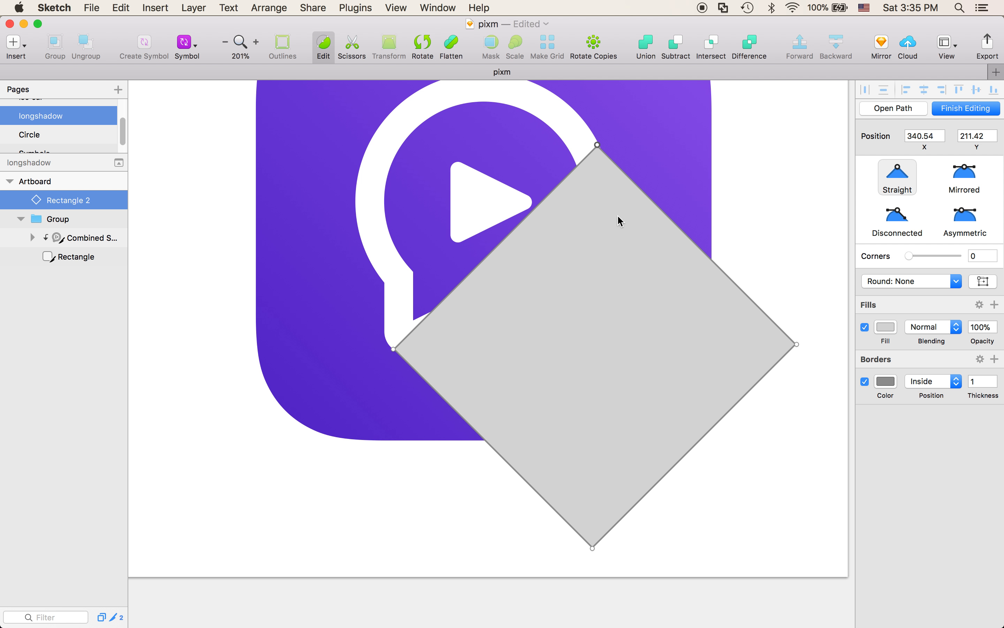
pyautogui.click(572, 176)
pyautogui.moveTo(572, 177); pyautogui.dragTo(548, 296)
pyautogui.click(551, 257)
pyautogui.click(470, 322)
pyautogui.doubleClick(470, 322)
pyautogui.moveTo(470, 322); pyautogui.dragTo(462, 316)
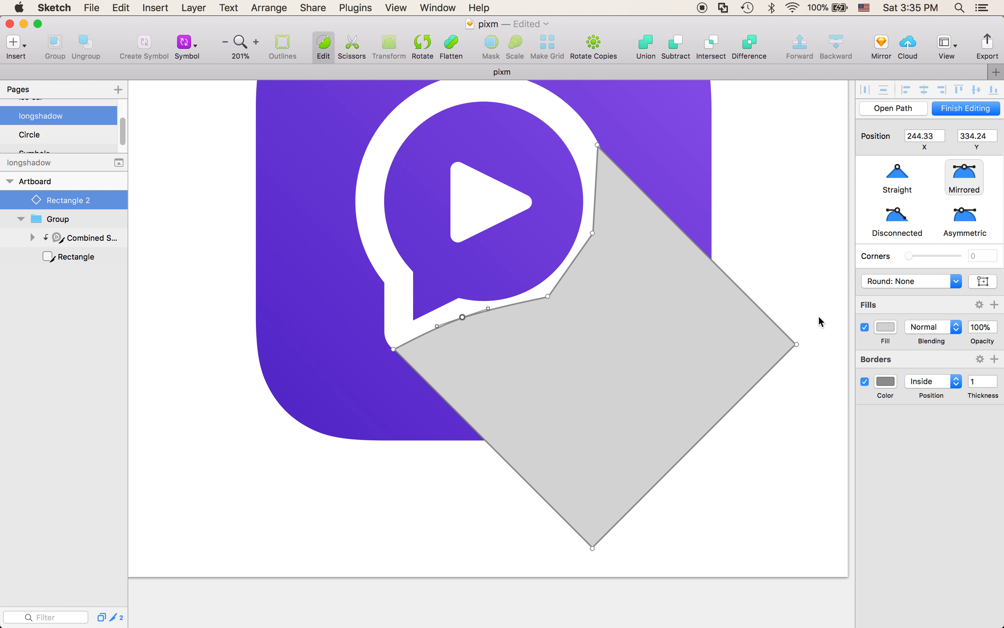
pyautogui.click(865, 381)
pyautogui.press('Escape')
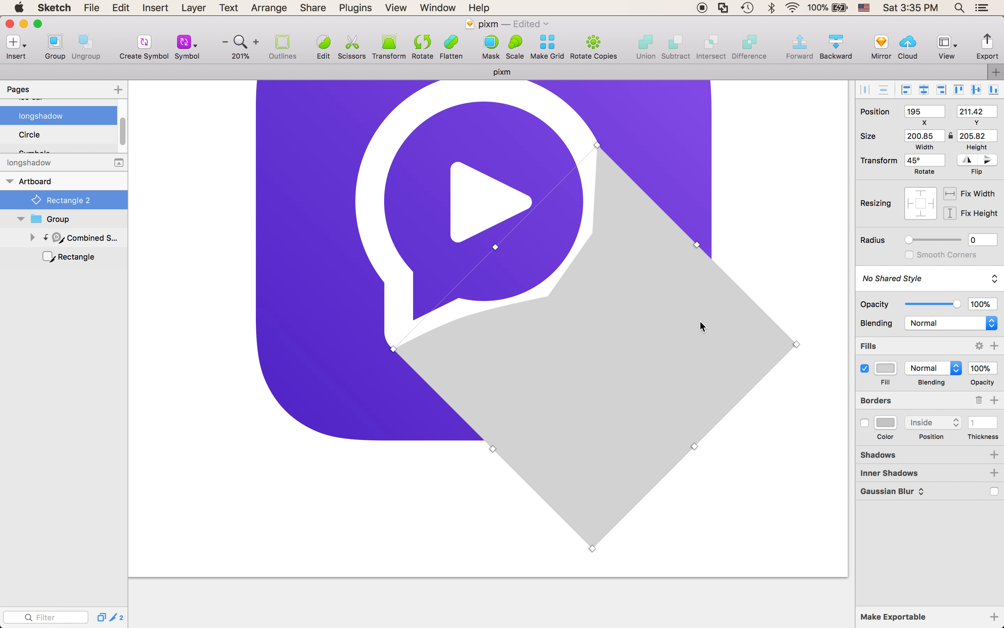
# Lower the shadow shape's opacity to 45% and move its layer into Group, directly beneath the Combined Shape layer
pyautogui.moveTo(936, 305); pyautogui.dragTo(931, 304)
pyautogui.click(825, 223)
pyautogui.click(689, 268)
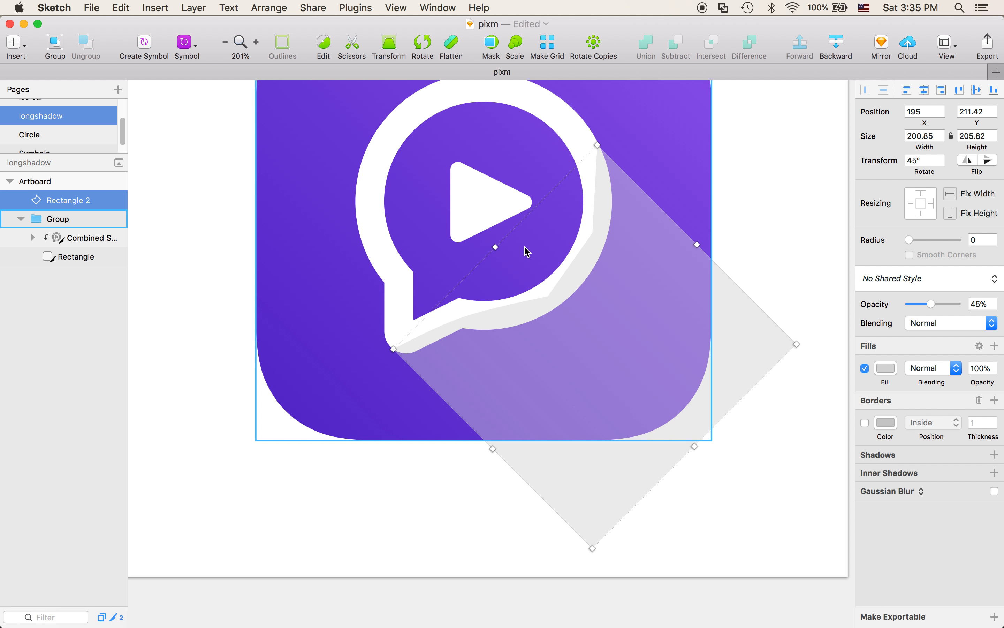
pyautogui.moveTo(61, 208); pyautogui.dragTo(77, 248)
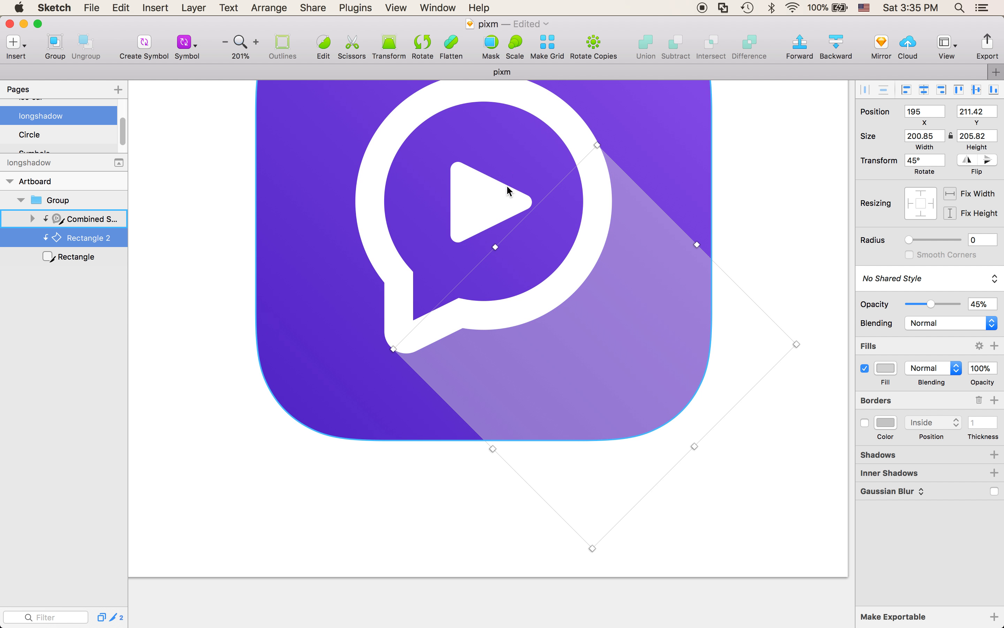
pyautogui.scroll(3, 507, 185)
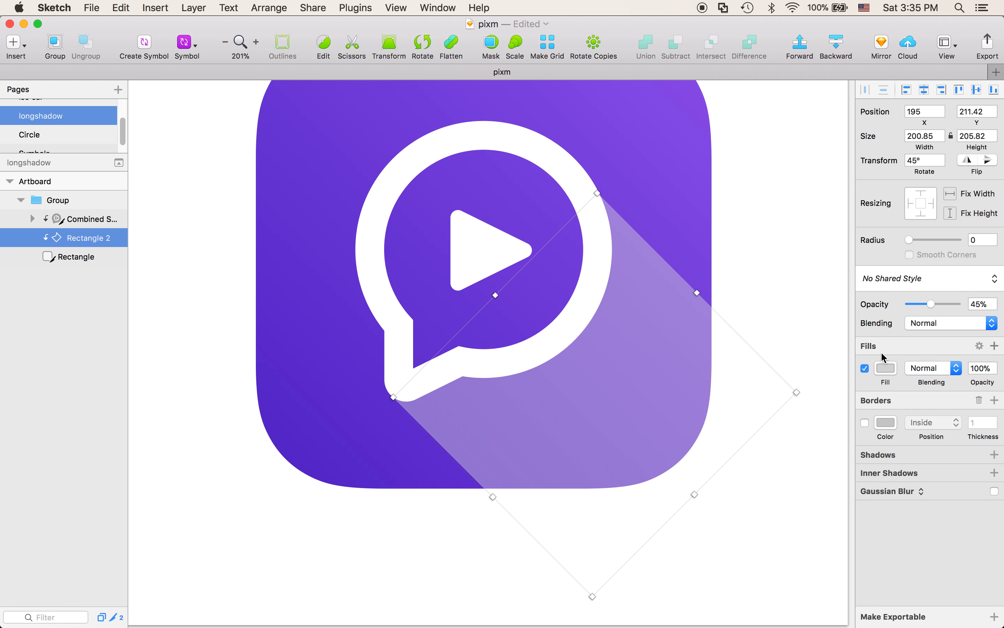
# Fill the shadow shape with black (000000) and set its opacity to 34%
pyautogui.click(885, 369)
pyautogui.moveTo(901, 488); pyautogui.dragTo(858, 550)
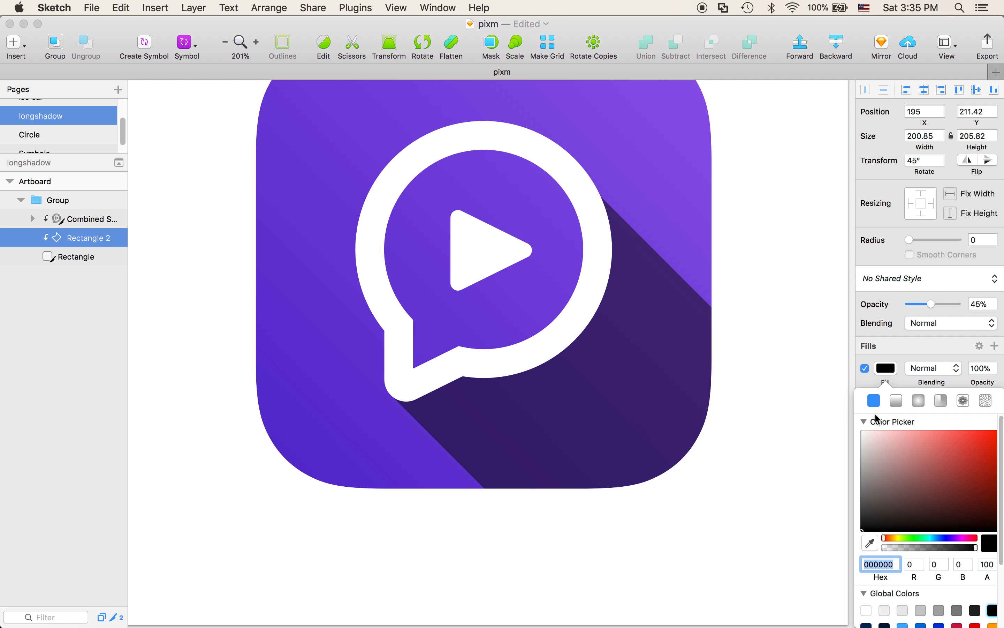
pyautogui.click(923, 348)
pyautogui.moveTo(928, 308)
pyautogui.mouseDown()
pyautogui.moveTo(950, 302)
pyautogui.moveTo(925, 308)
pyautogui.mouseUp()
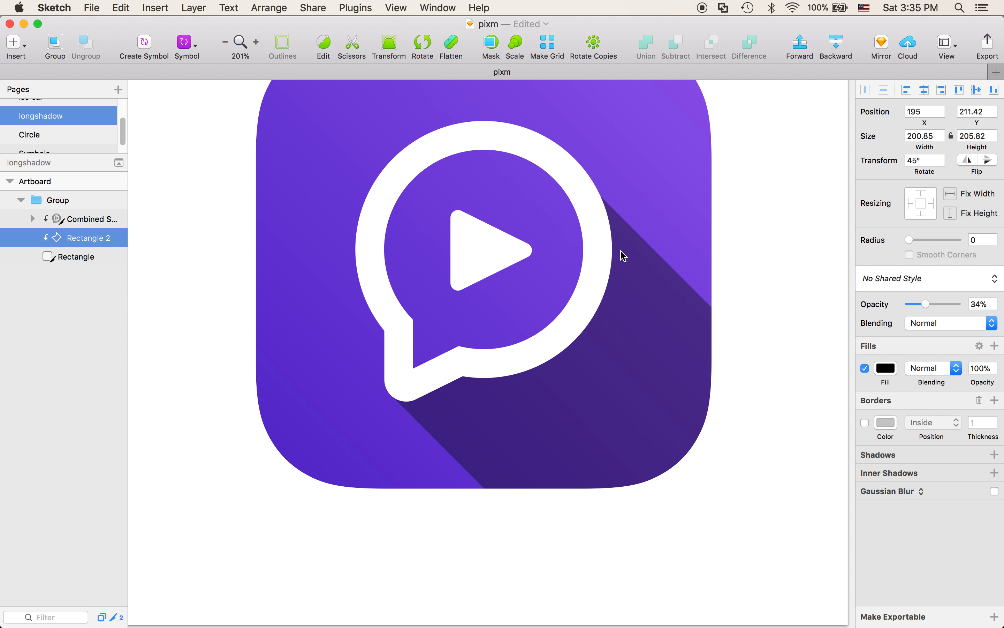
pyautogui.press('r')
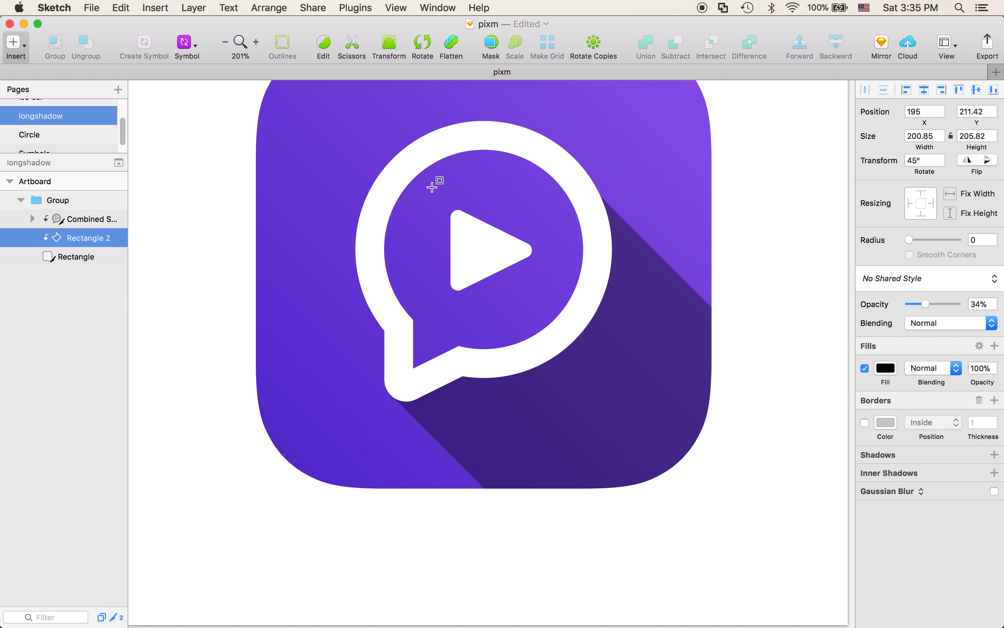
pyautogui.moveTo(432, 187)
pyautogui.mouseDown()
pyautogui.moveTo(579, 224)
pyautogui.moveTo(591, 256)
pyautogui.mouseUp()
pyautogui.press('BackSpace')
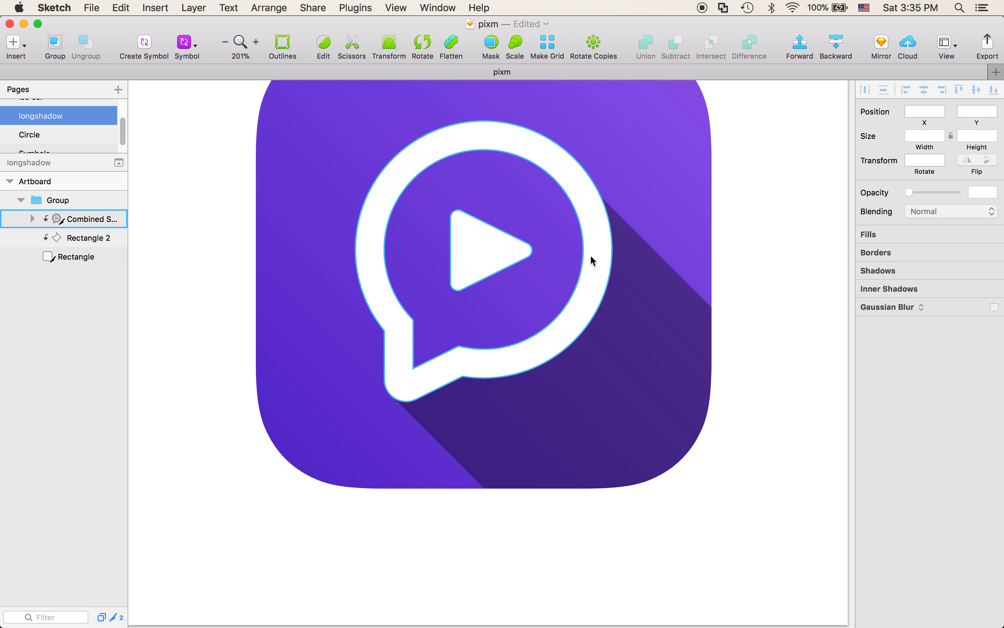
# Draw a rectangle about 93 × 49 over the play triangle and rotate it 45°
pyautogui.scroll(-4, 591, 255)
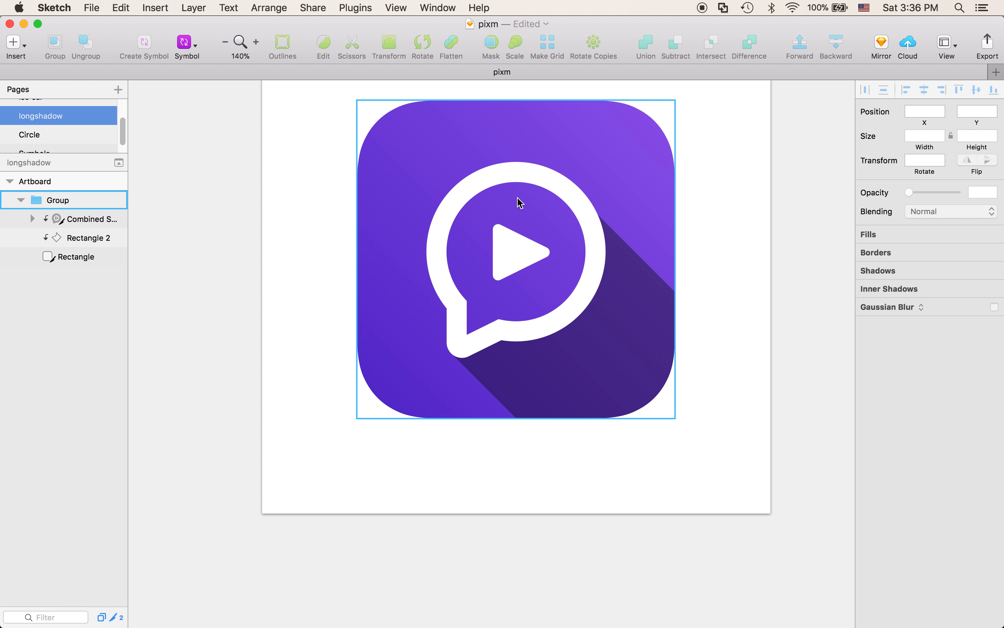
pyautogui.scroll(5, 585, 269)
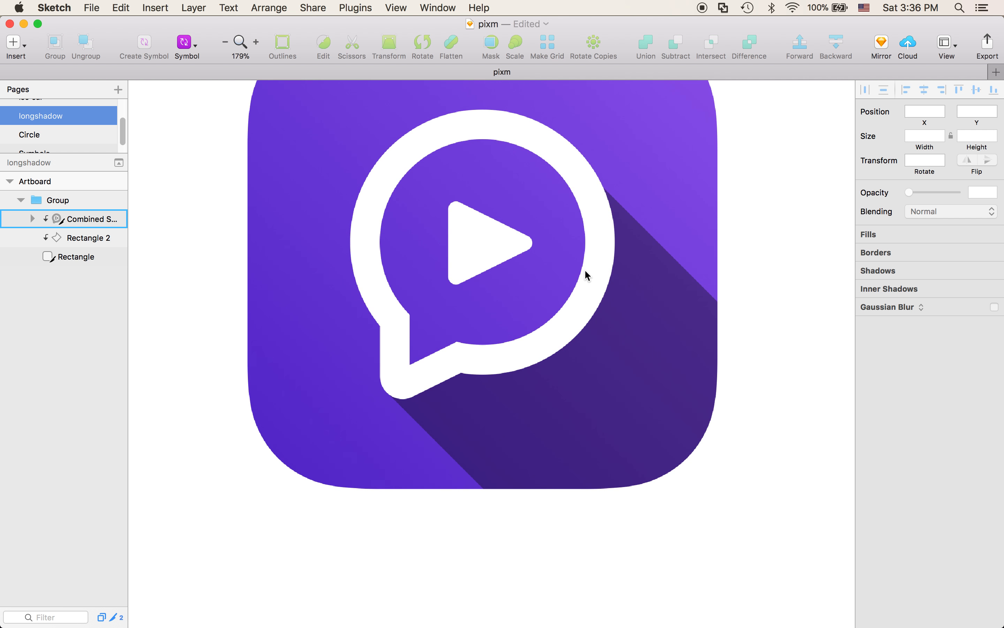
pyautogui.press('r')
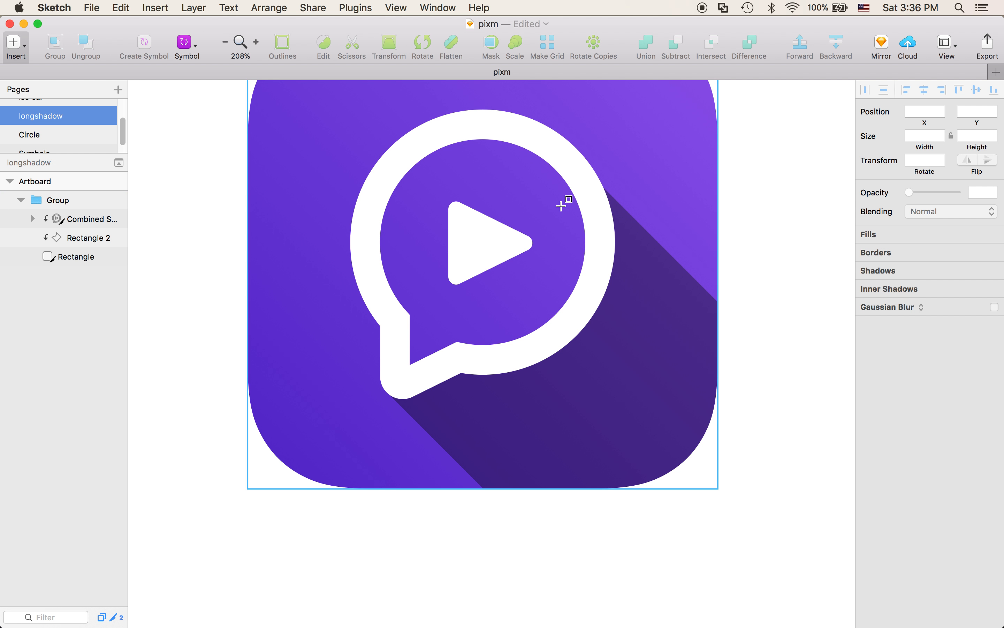
pyautogui.moveTo(426, 183); pyautogui.dragTo(561, 249)
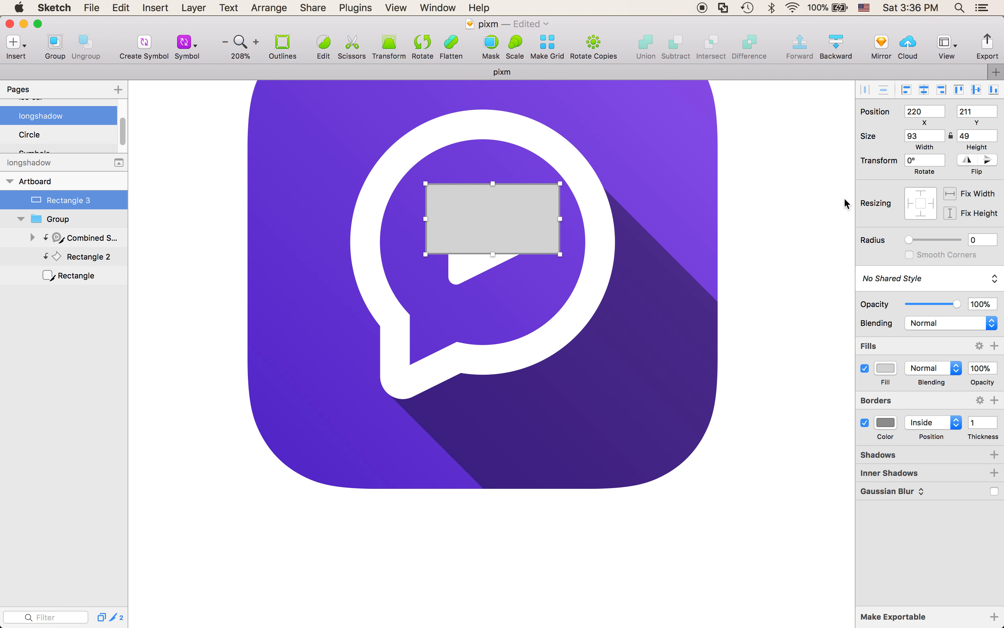
pyautogui.click(920, 162)
pyautogui.write('45')
pyautogui.press('Return')
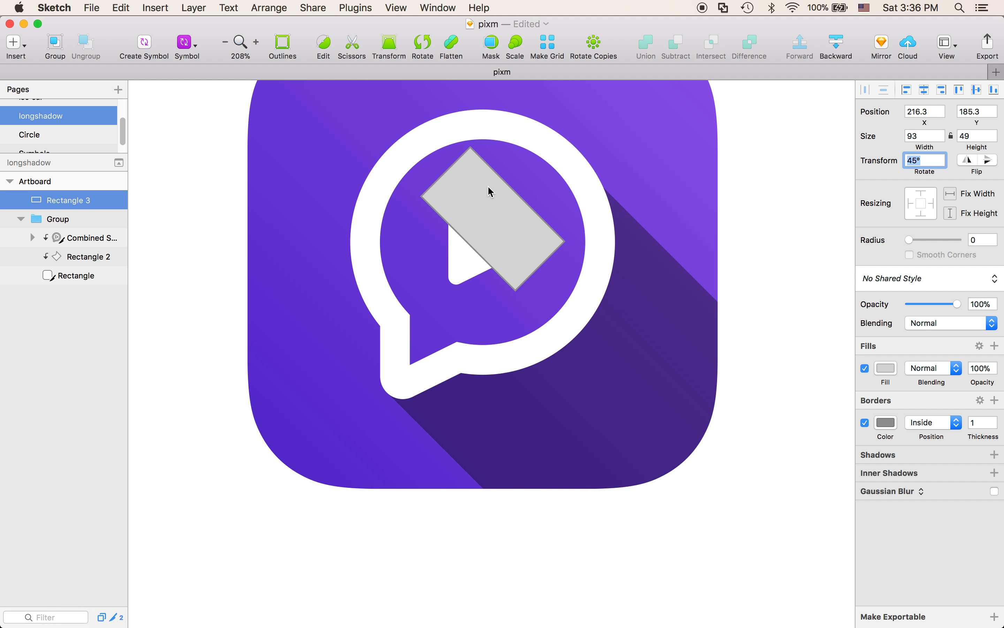
# Move the rotated rectangle to the play triangle's lower-right side and stretch its height to about 60.56 so it spans the triangle's corners
pyautogui.moveTo(489, 207); pyautogui.dragTo(516, 293)
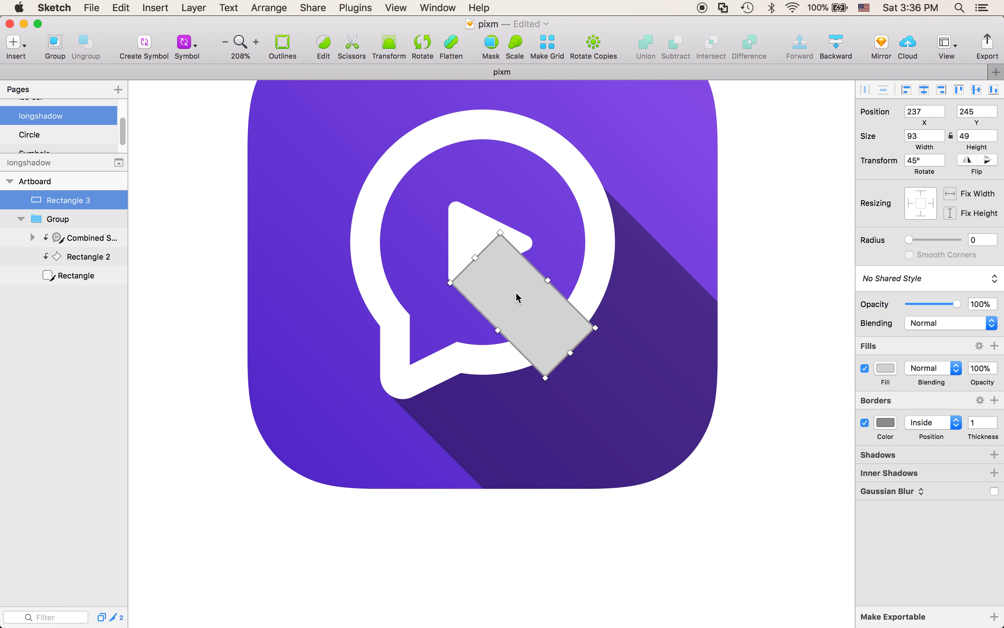
pyautogui.scroll(5, 516, 292)
pyautogui.moveTo(586, 271); pyautogui.dragTo(604, 248)
pyautogui.scroll(4, 619, 249)
pyautogui.scroll(-2, 549, 251)
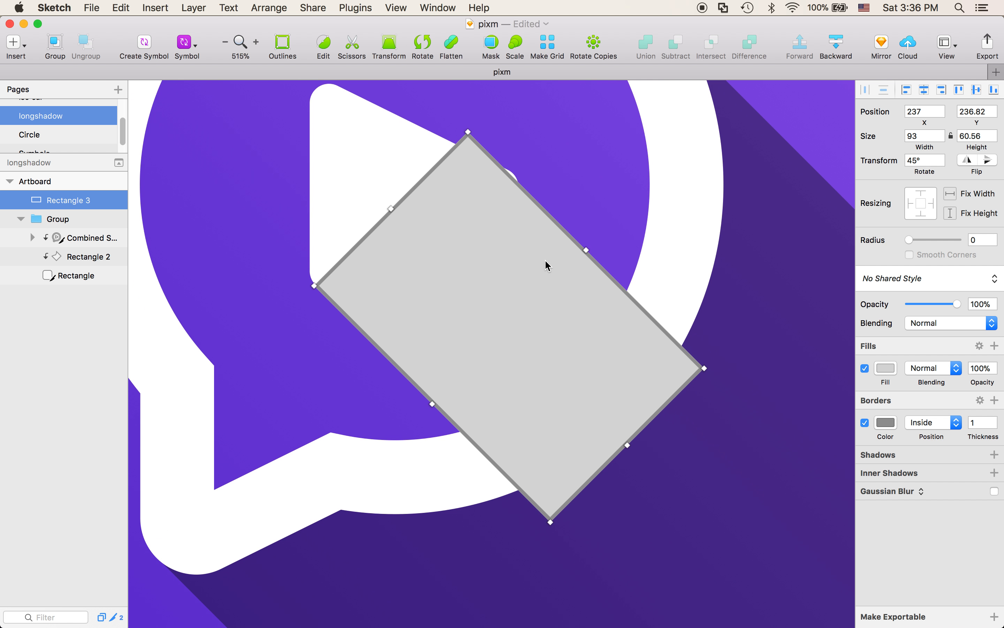
pyautogui.scroll(3, 504, 203)
pyautogui.scroll(-3, 478, 213)
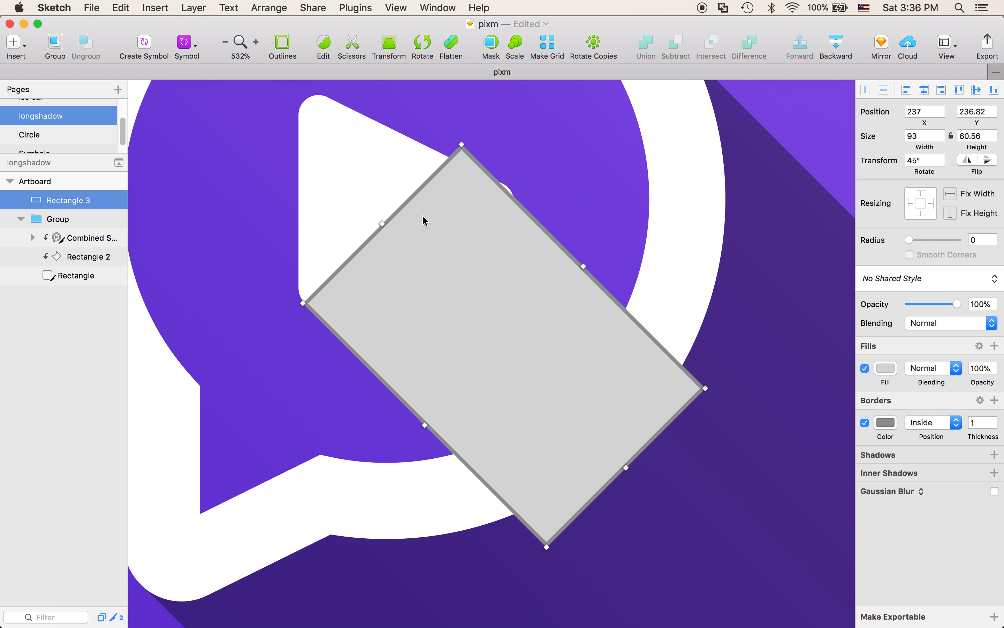
pyautogui.scroll(3, 466, 208)
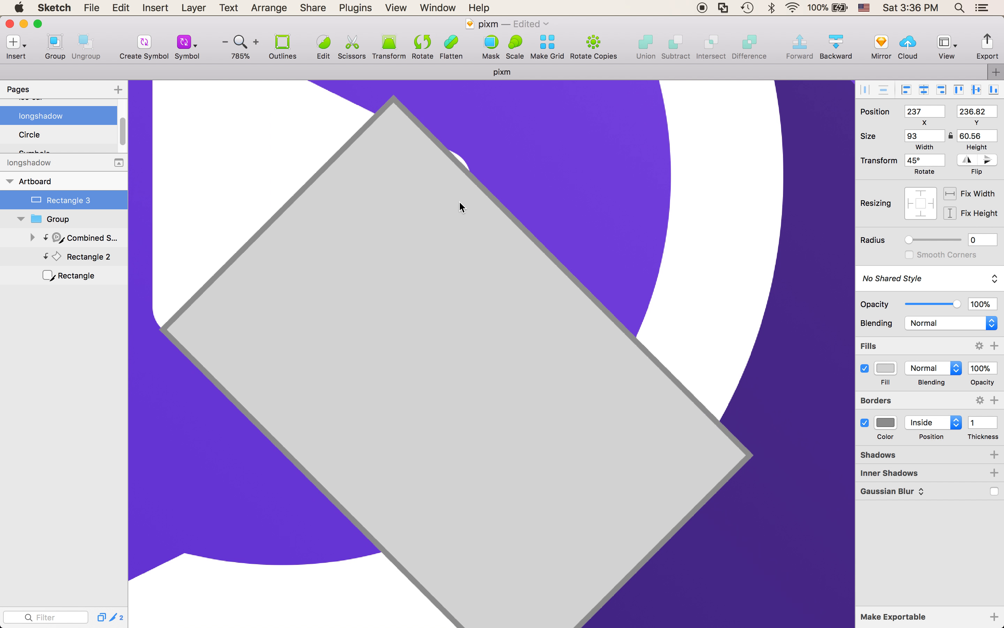
pyautogui.scroll(4, 458, 196)
pyautogui.moveTo(679, 343); pyautogui.dragTo(683, 349)
pyautogui.scroll(5, 600, 253)
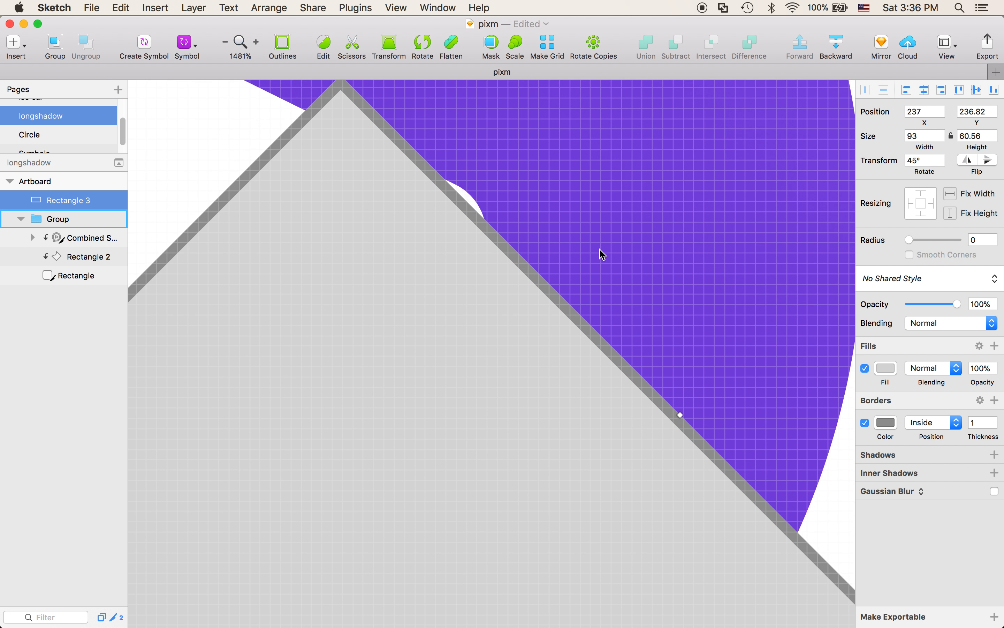
# Shorten the rectangle's width to about 78 so its far end lies within the bubble's white outline
pyautogui.scroll(-2, 600, 338)
pyautogui.scroll(-6, 670, 367)
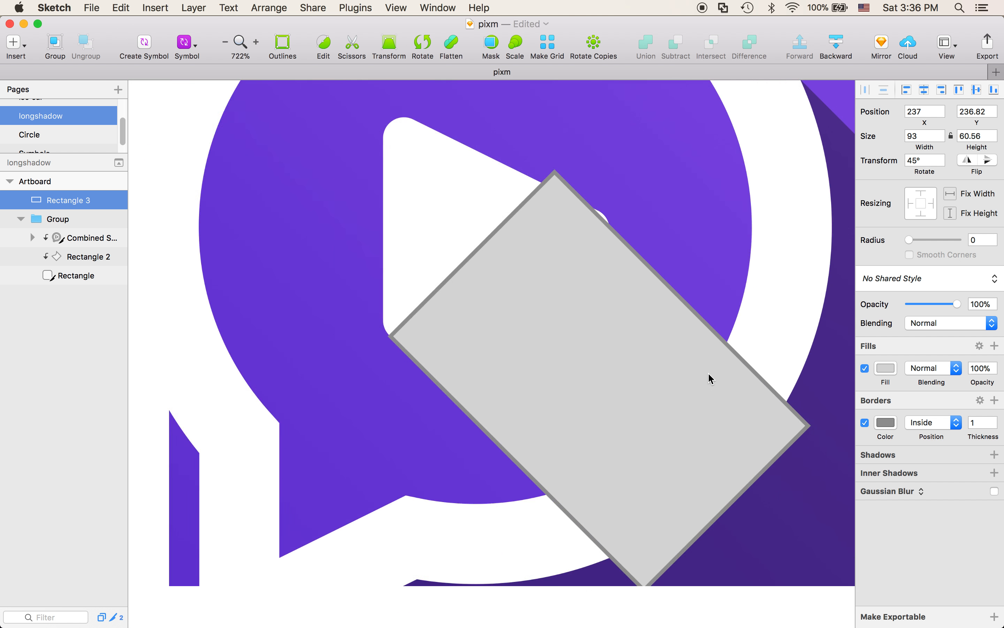
pyautogui.scroll(-2, 727, 377)
pyautogui.scroll(2, 747, 361)
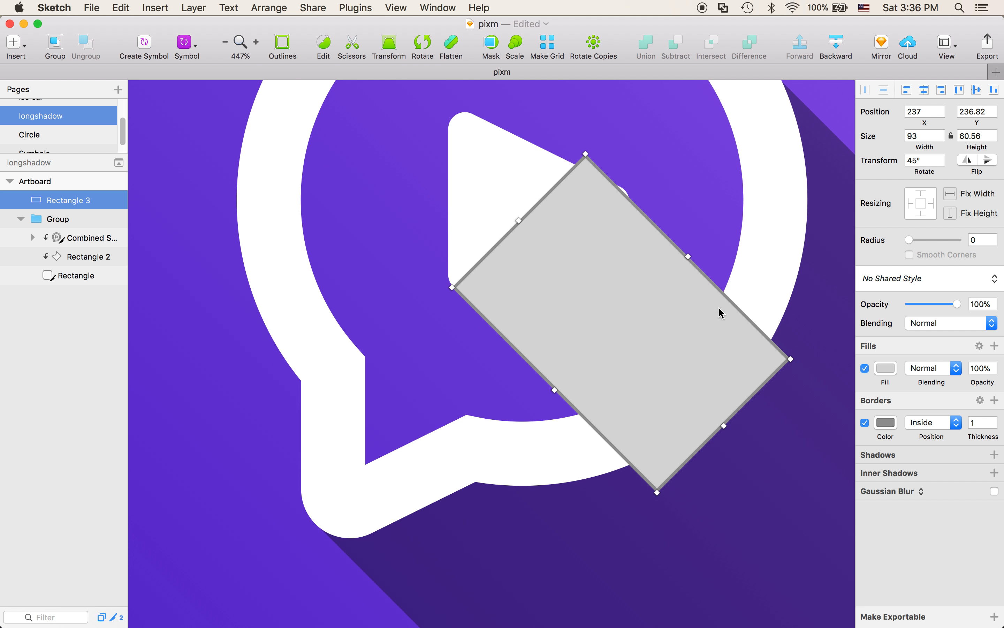
pyautogui.moveTo(725, 426); pyautogui.dragTo(693, 387)
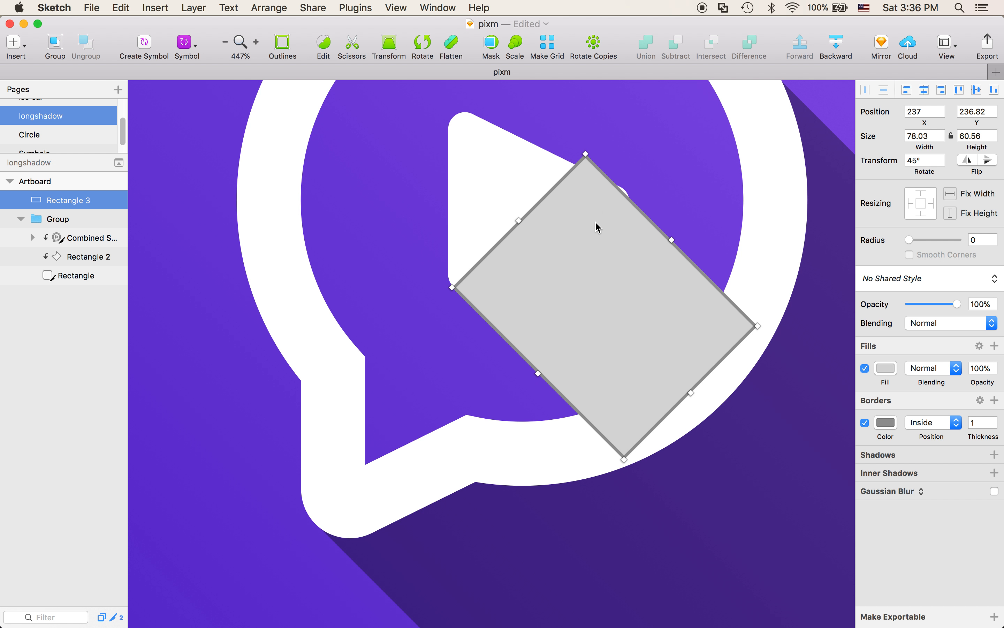
# Edit the rectangle's points and move its top corner onto the play triangle's right tip, at about X 293, Y 249.5
pyautogui.doubleClick(596, 208)
pyautogui.scroll(3, 602, 220)
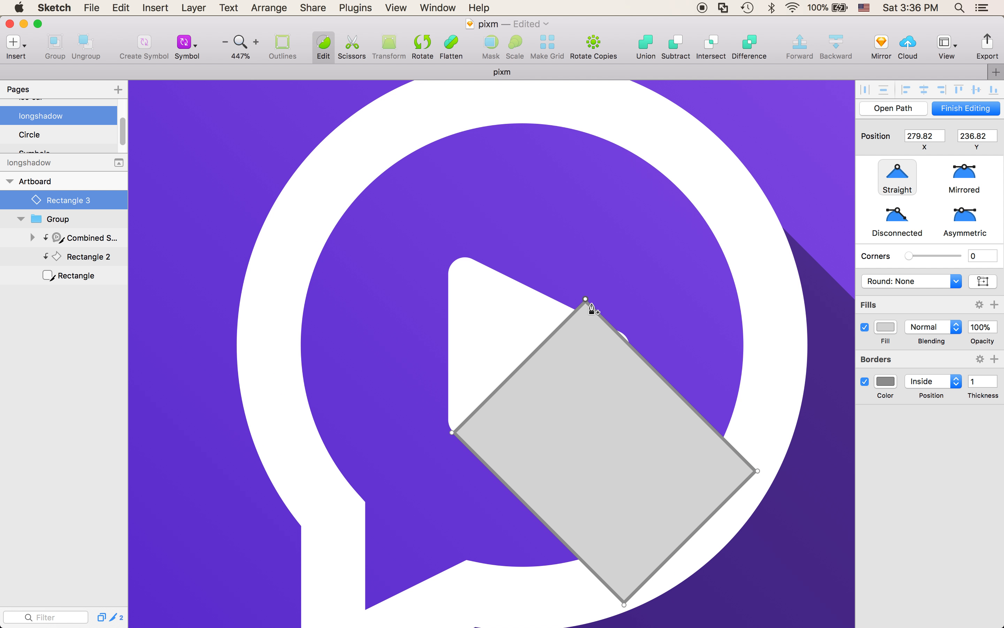
pyautogui.scroll(5, 618, 336)
pyautogui.moveTo(533, 249); pyautogui.dragTo(636, 348)
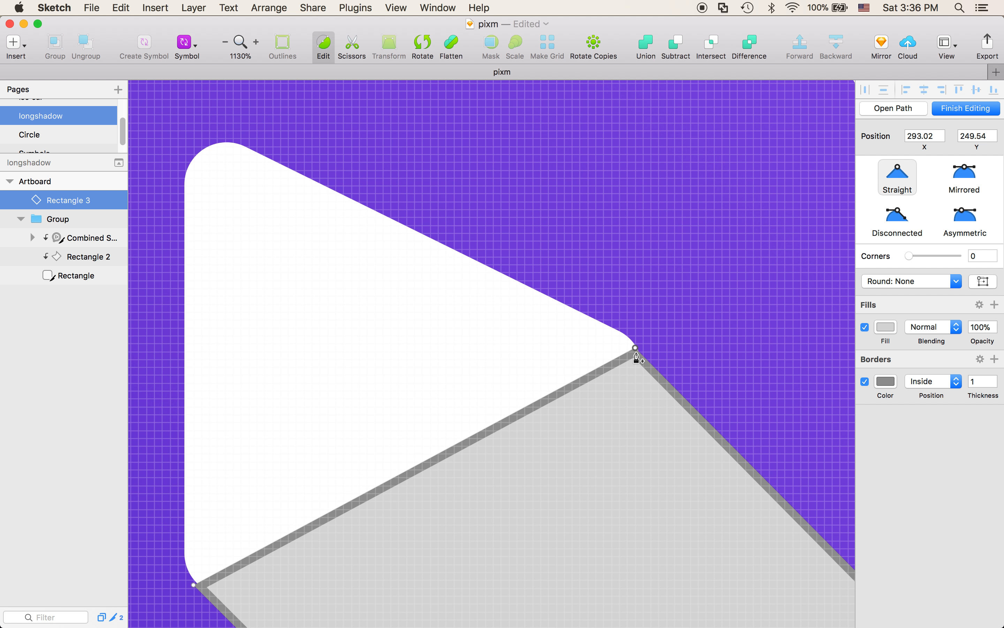
pyautogui.scroll(-3, 657, 416)
pyautogui.scroll(-2, 657, 416)
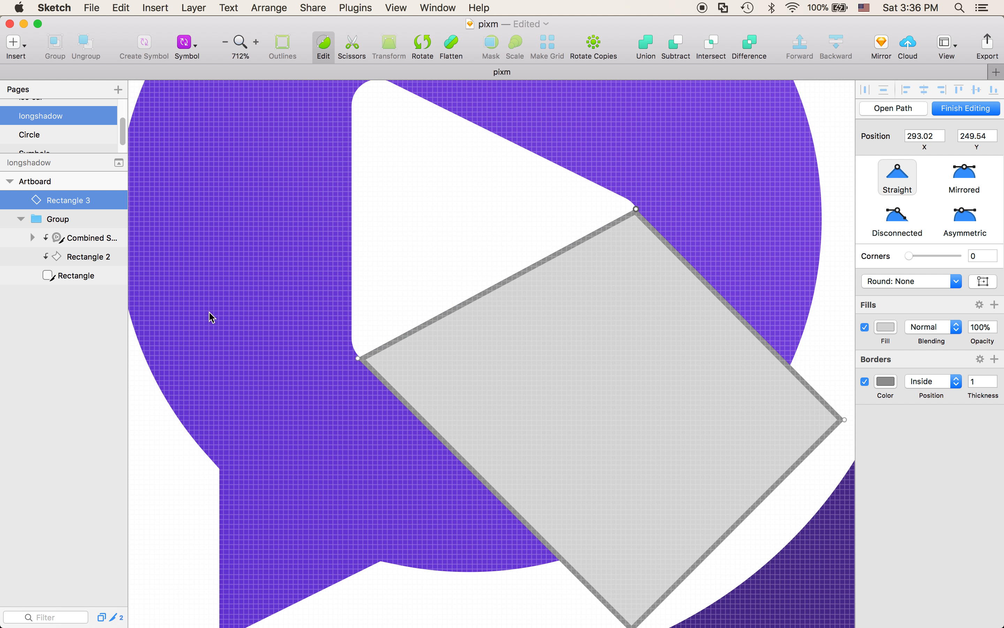
# Move the rectangle's left corner point onto the triangle's rounded lower-left corner, at about X 238.27, Y 279.77
pyautogui.scroll(4, 384, 365)
pyautogui.moveTo(354, 358)
pyautogui.mouseDown()
pyautogui.moveTo(337, 342)
pyautogui.moveTo(345, 352)
pyautogui.mouseUp()
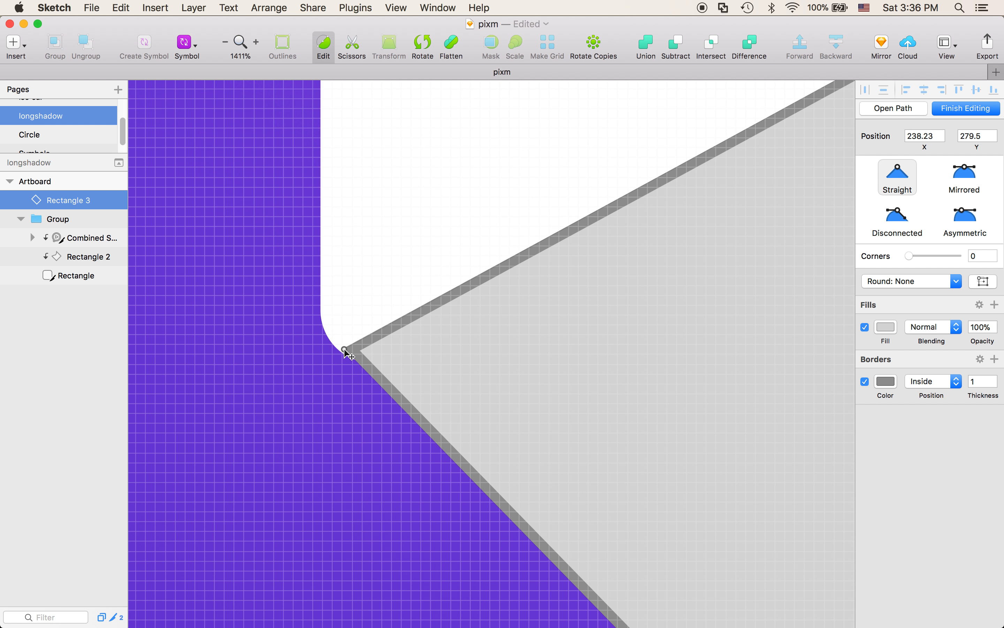
pyautogui.scroll(-3, 345, 352)
pyautogui.scroll(-3, 529, 351)
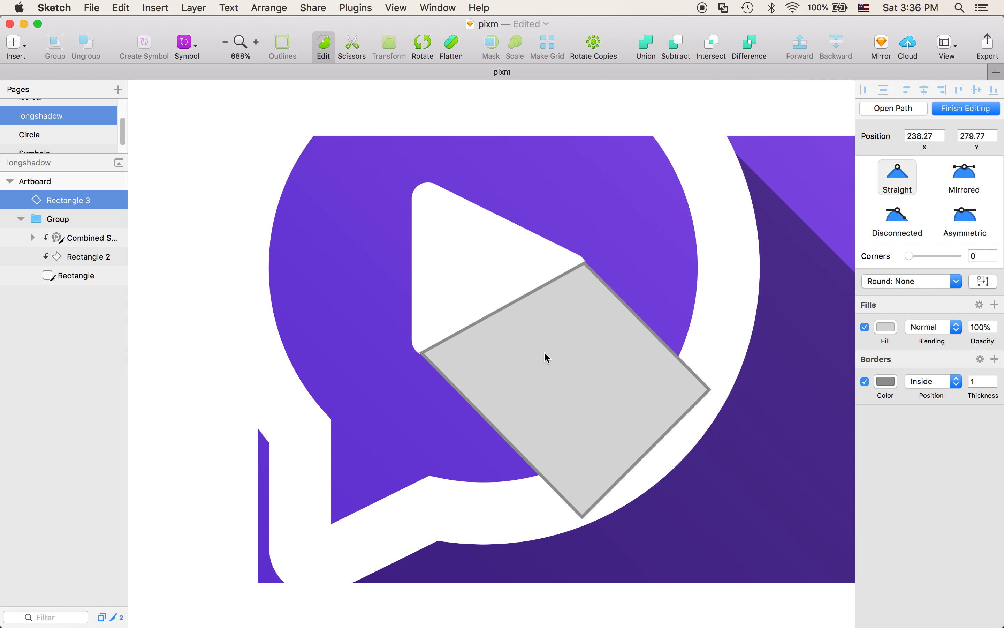
pyautogui.scroll(2, 552, 358)
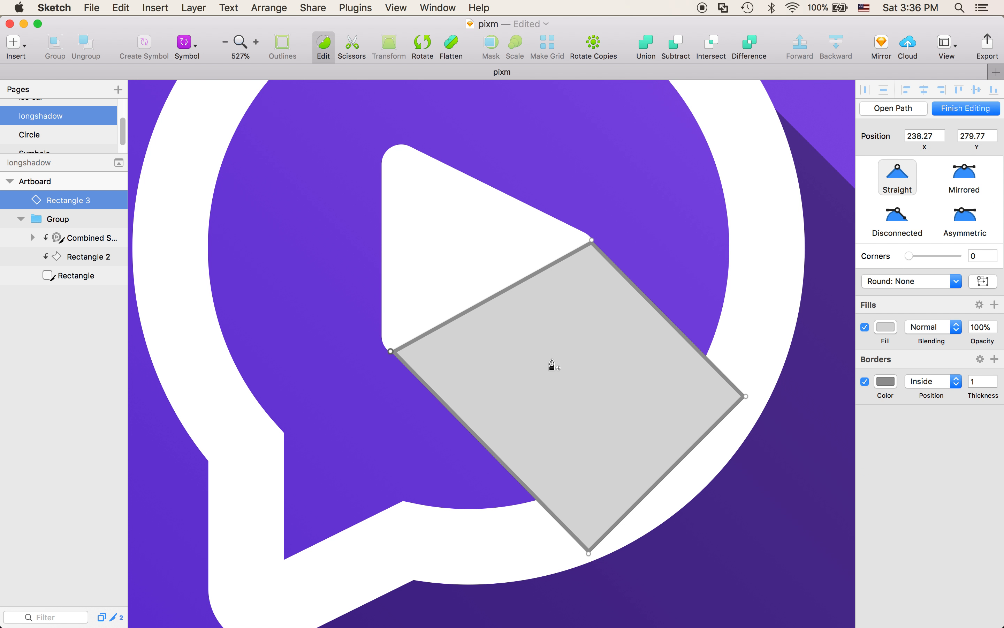
# Finish the point editing and move the Rectangle 3 layer into Group, directly beneath the Combined Shape layer
pyautogui.press('Escape')
pyautogui.moveTo(63, 206); pyautogui.dragTo(36, 248)
pyautogui.scroll(-5, 549, 280)
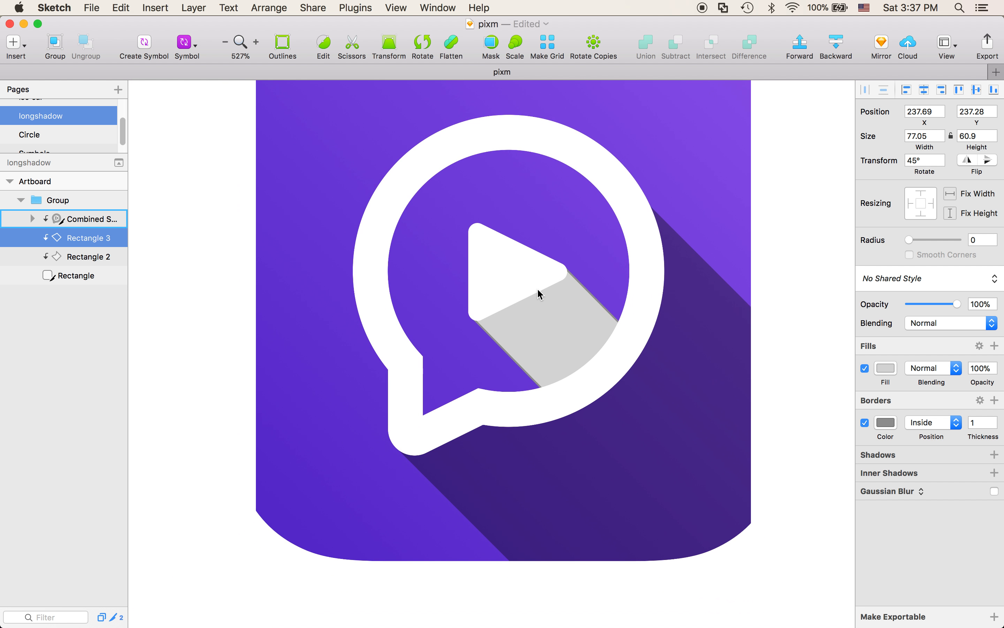
pyautogui.scroll(2, 538, 291)
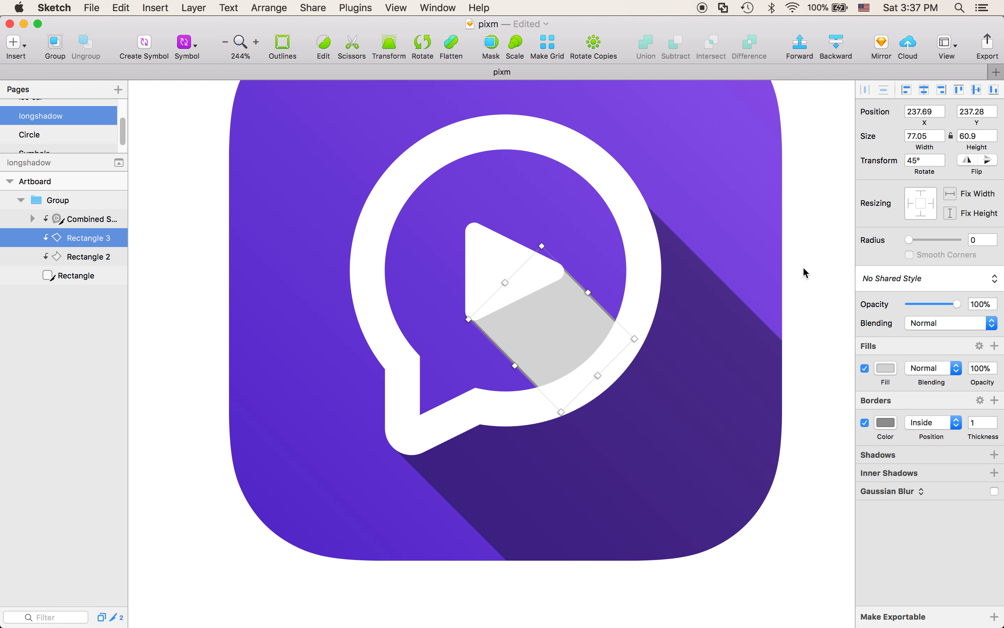
# Copy the style of the bubble's shadow shape and paste it onto the play triangle's shadow shape
pyautogui.click(731, 326)
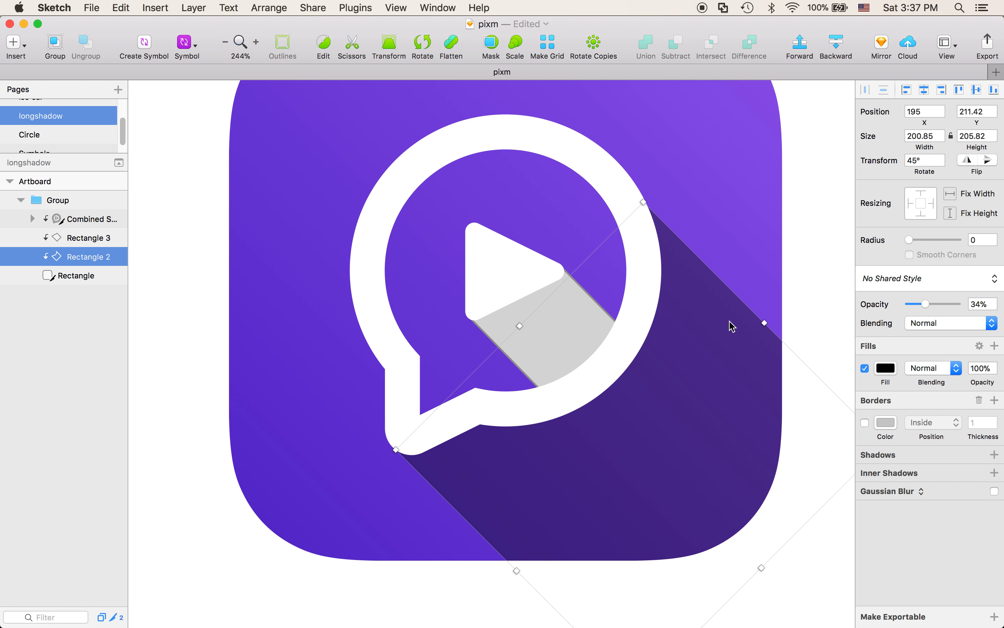
pyautogui.rightClick(702, 307)
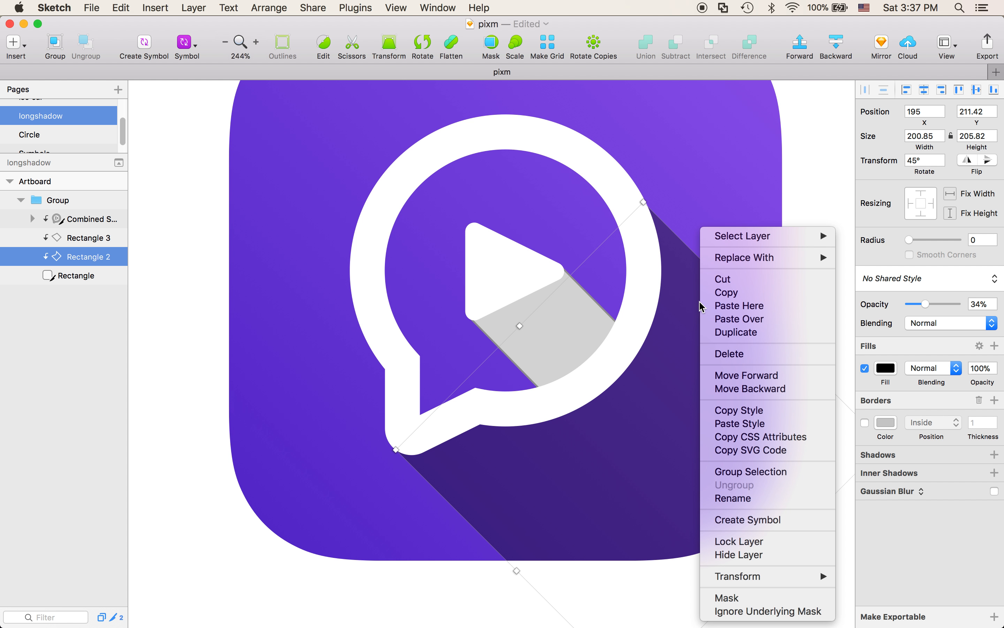
pyautogui.click(762, 409)
pyautogui.click(510, 326)
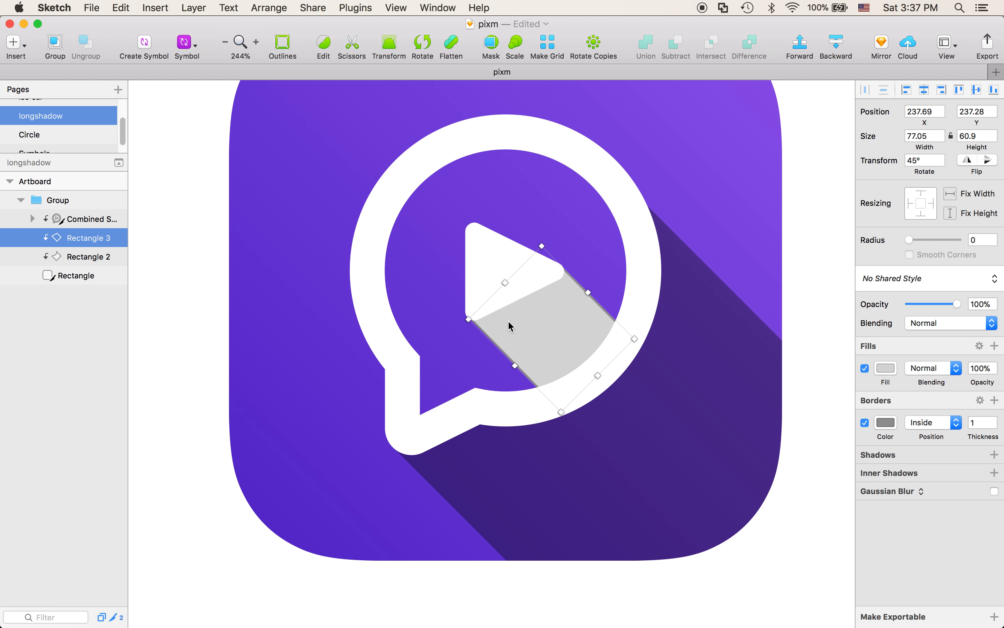
pyautogui.rightClick(489, 321)
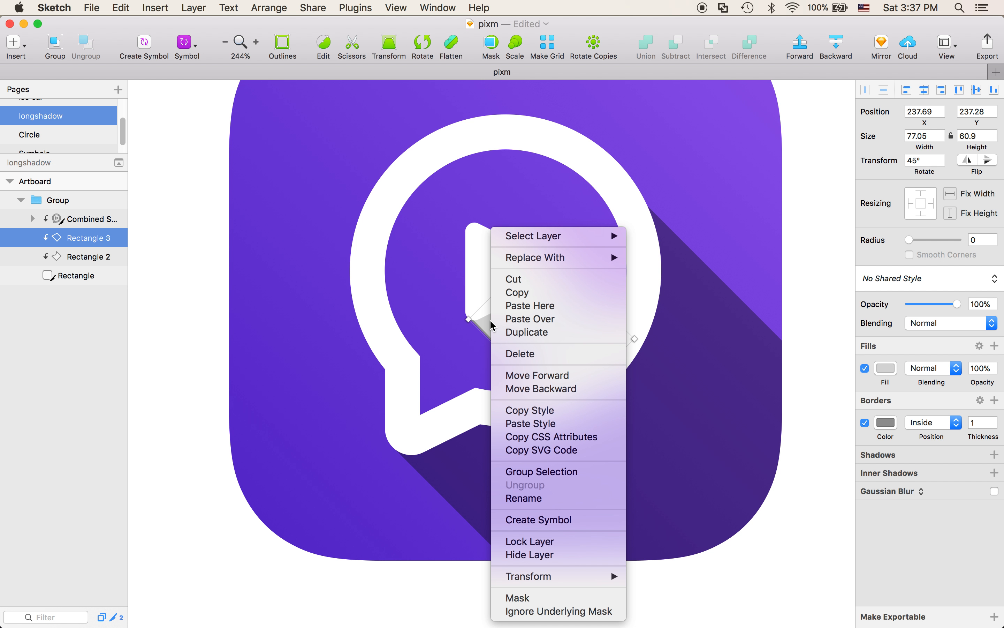
pyautogui.click(548, 424)
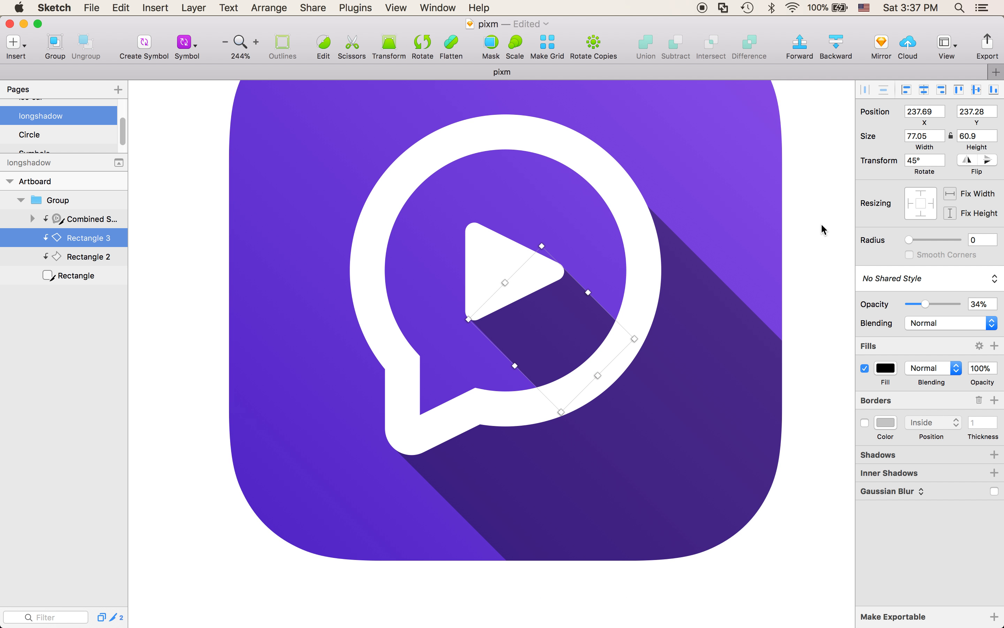
# Examine the play triangle's shadow edges and the overall long-shadow effect on the icon
pyautogui.click(812, 244)
pyautogui.scroll(-5, 812, 244)
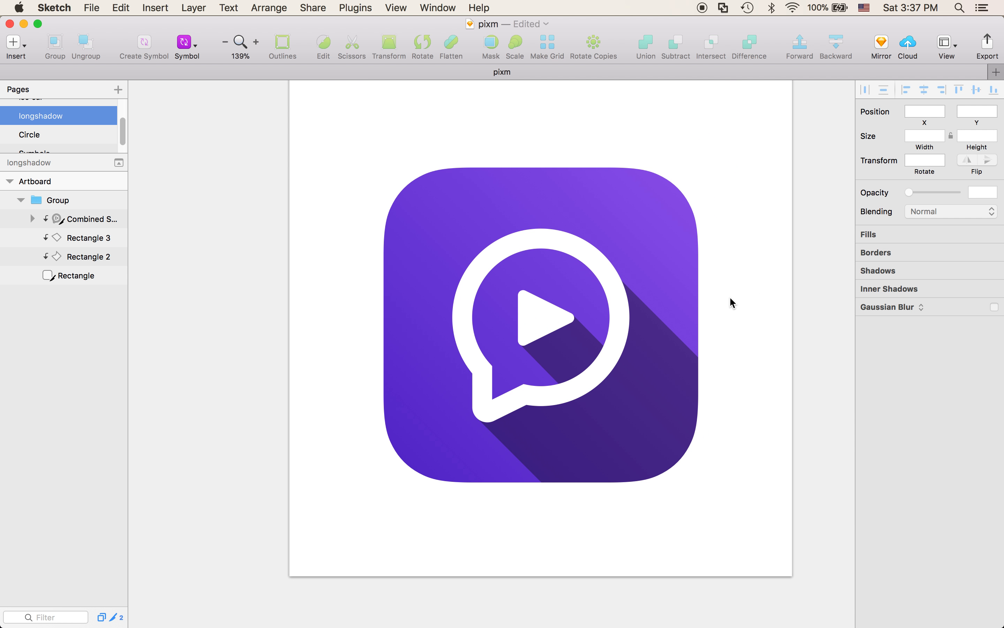
pyautogui.scroll(3, 736, 303)
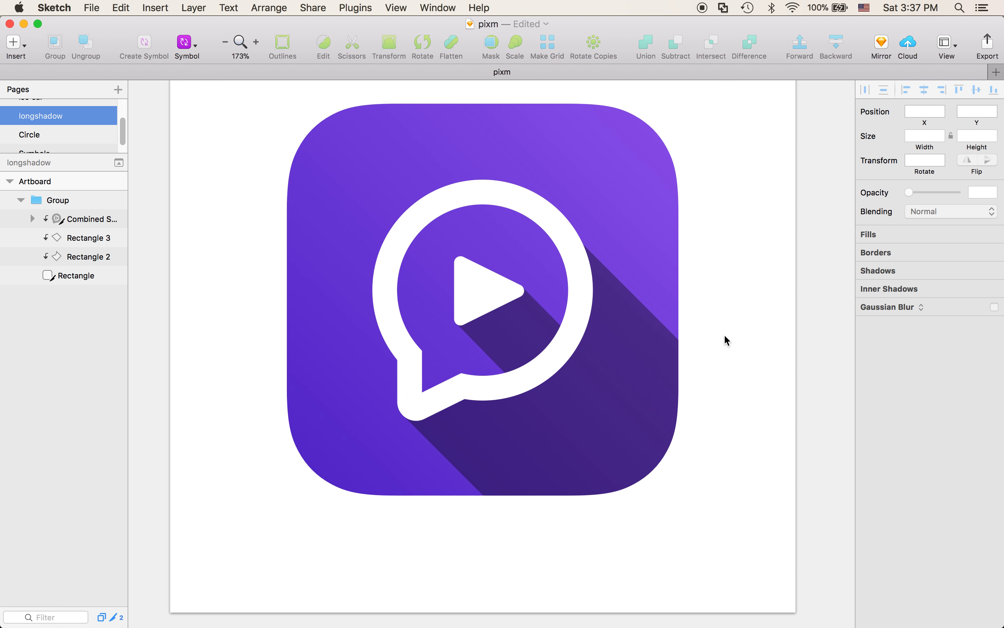
pyautogui.scroll(3, 581, 344)
pyautogui.scroll(-5, 391, 362)
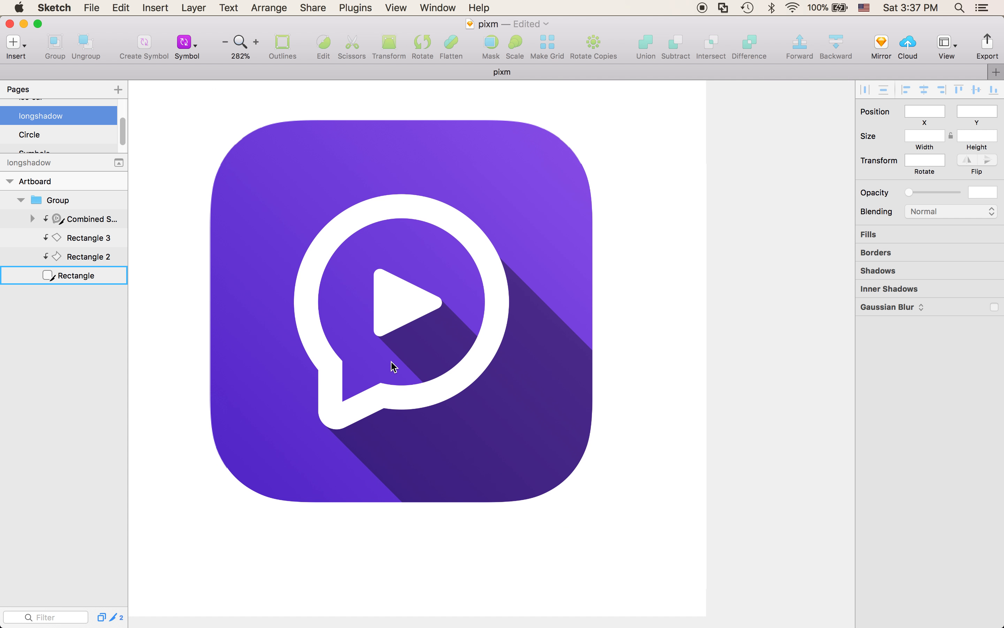
pyautogui.scroll(3, 375, 364)
pyautogui.scroll(5, 378, 368)
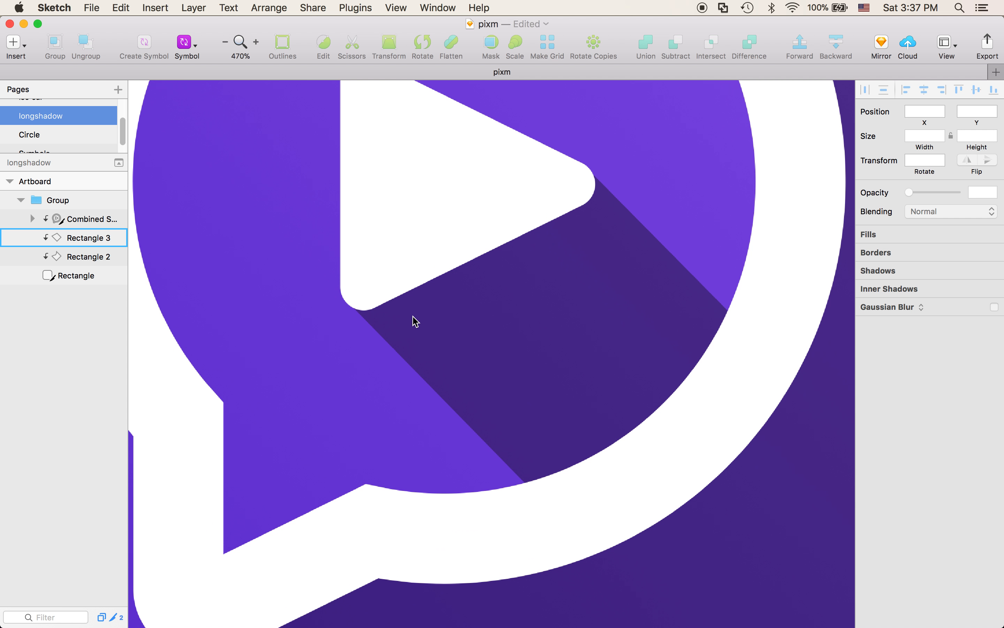
pyautogui.scroll(-5, 473, 331)
pyautogui.scroll(3, 473, 332)
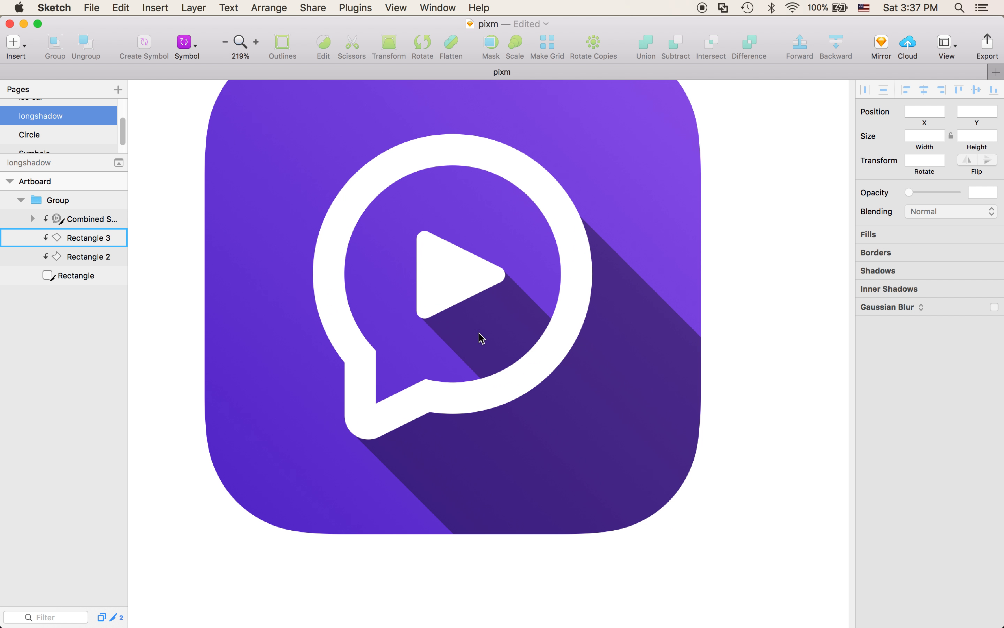
# Give the bubble's shadow shape a linear gradient fill and rotate it so it runs from the bubble toward the icon's lower-right corner
pyautogui.click(673, 354)
pyautogui.scroll(-2, 822, 346)
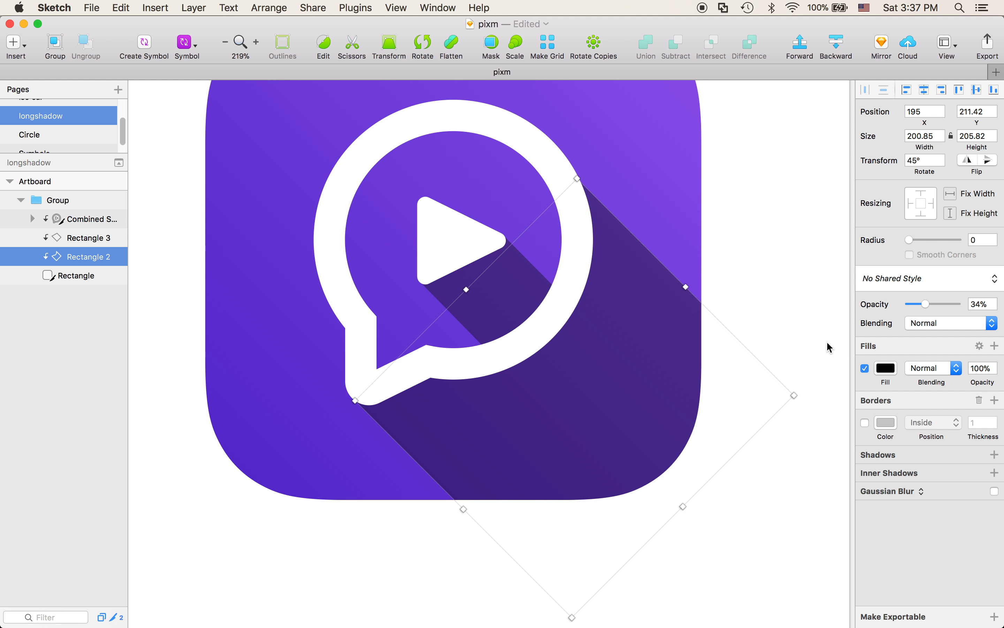
pyautogui.click(887, 369)
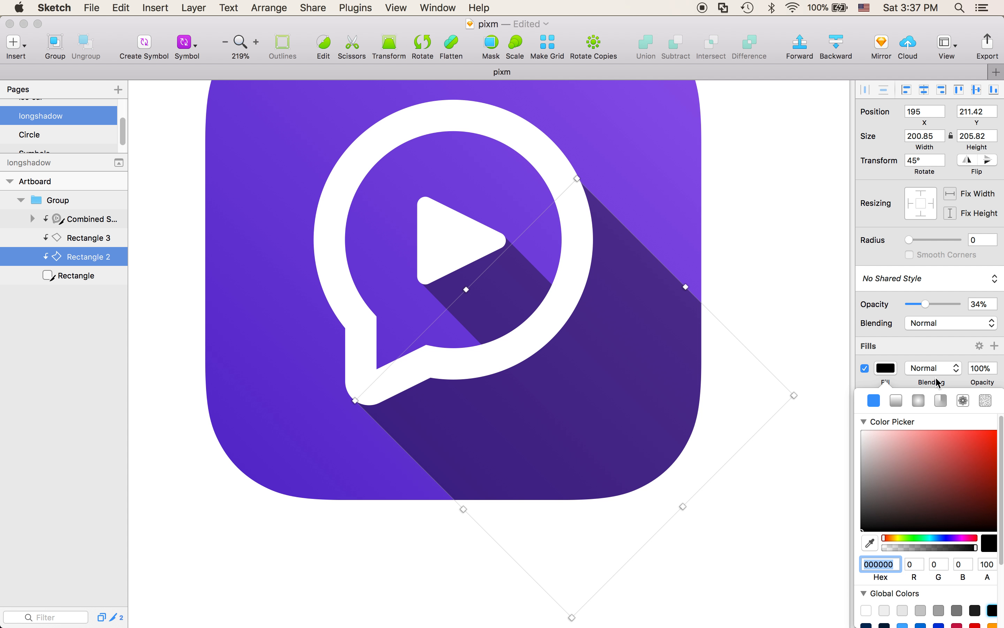
pyautogui.click(897, 401)
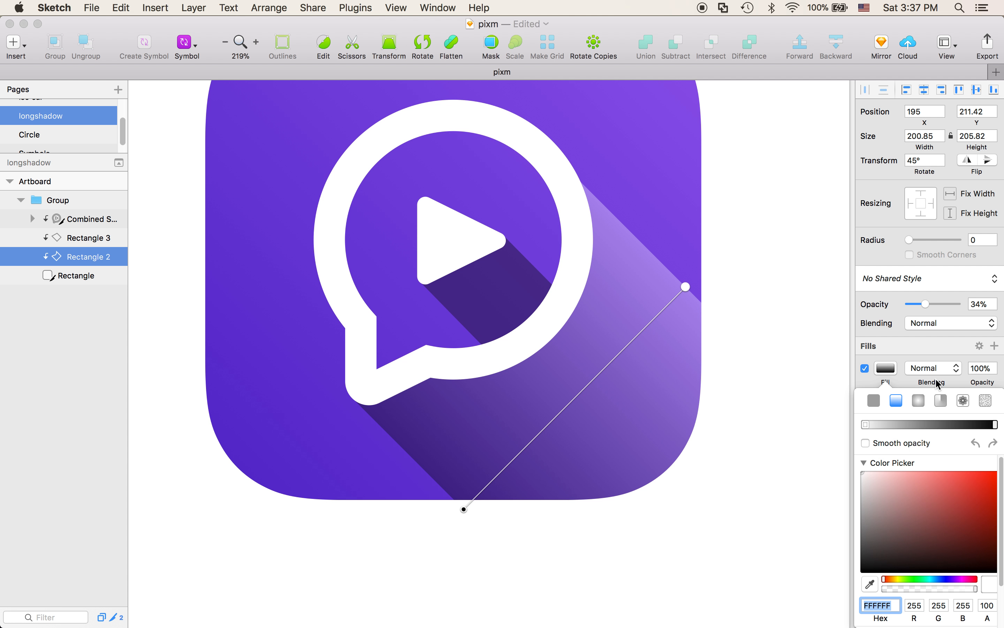
pyautogui.click(993, 442)
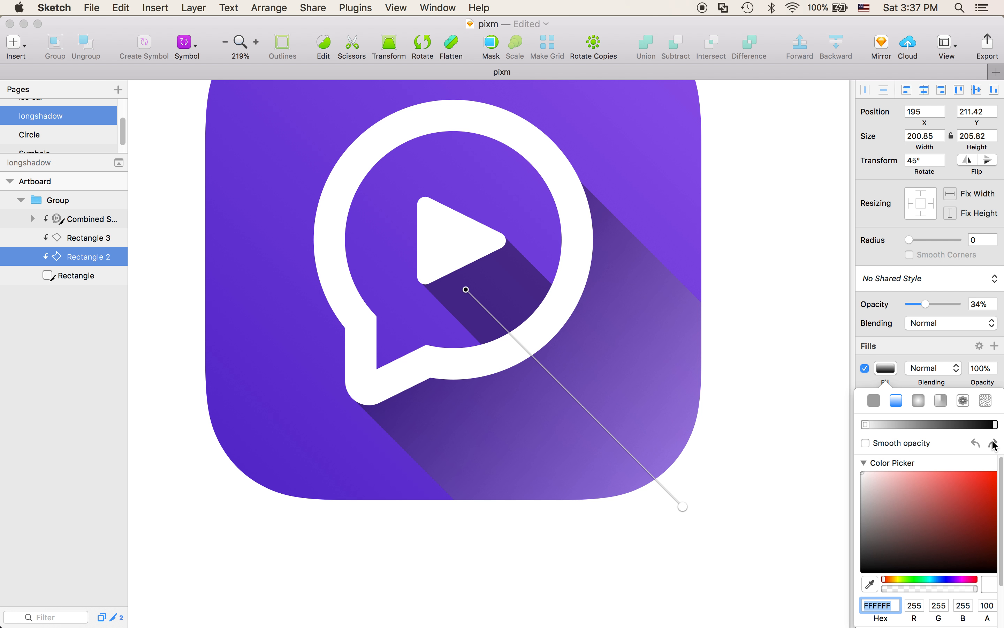
# Set the gradient's white stop to black (000000) with alpha 0 so the bubble's shadow fades out, and deselect the shape
pyautogui.moveTo(892, 541); pyautogui.dragTo(849, 624)
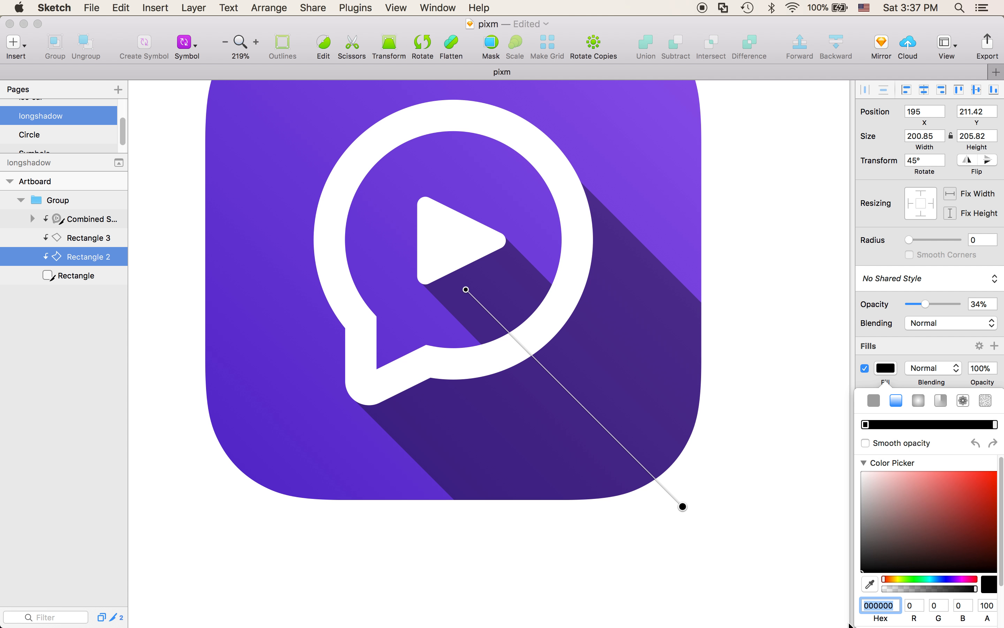
pyautogui.moveTo(895, 589); pyautogui.dragTo(852, 599)
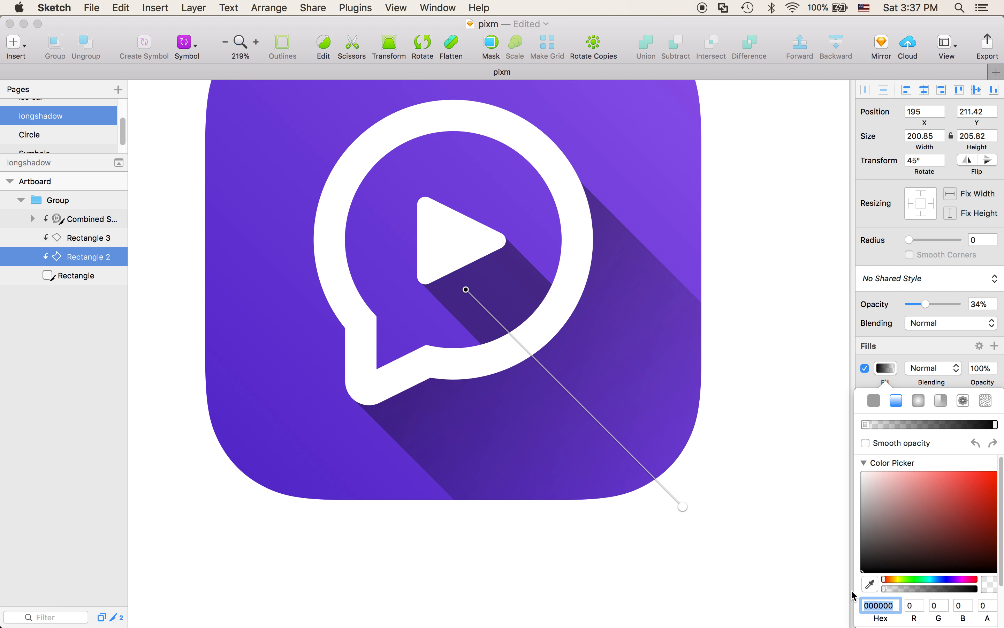
pyautogui.click(769, 254)
pyautogui.click(755, 247)
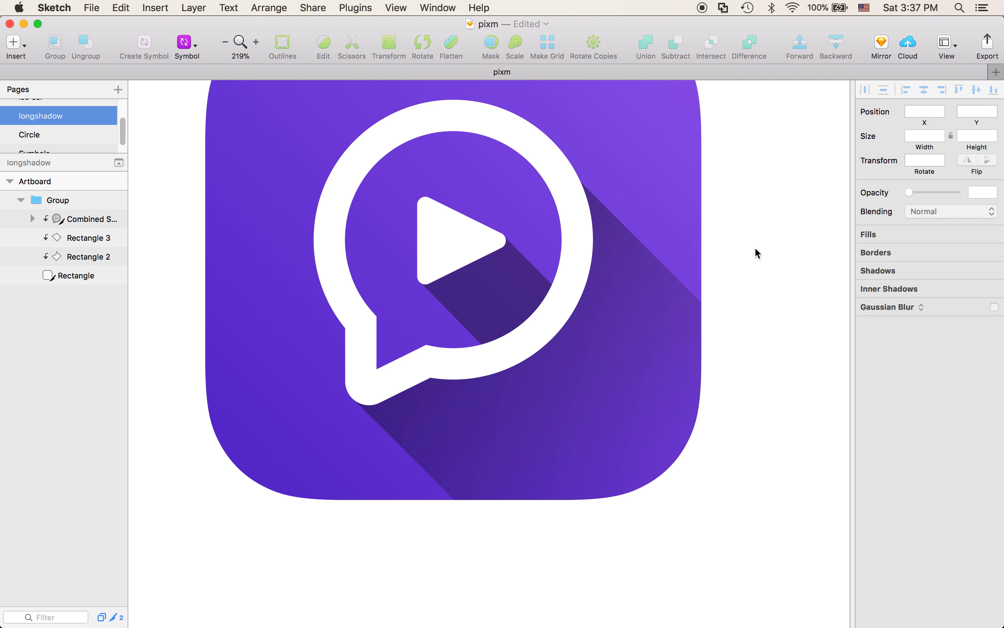
# Compare the fading bubble shadow with the solid play triangle shadow on the whole icon
pyautogui.scroll(-5, 760, 278)
pyautogui.scroll(3, 759, 281)
pyautogui.scroll(-3, 759, 283)
pyautogui.scroll(5, 759, 283)
pyautogui.scroll(-3, 764, 270)
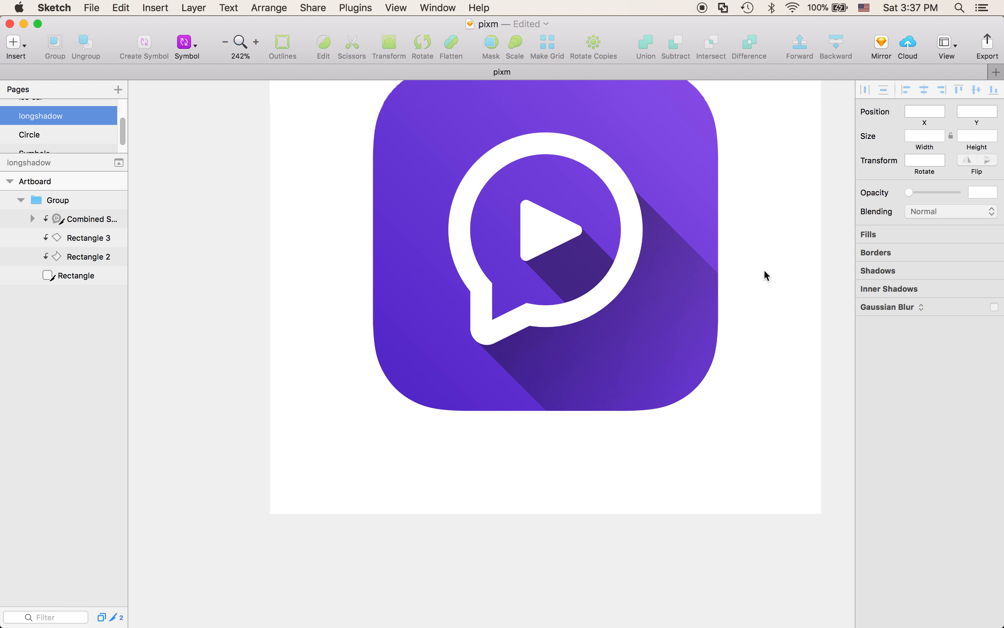
pyautogui.scroll(5, 738, 294)
pyautogui.scroll(3, 735, 303)
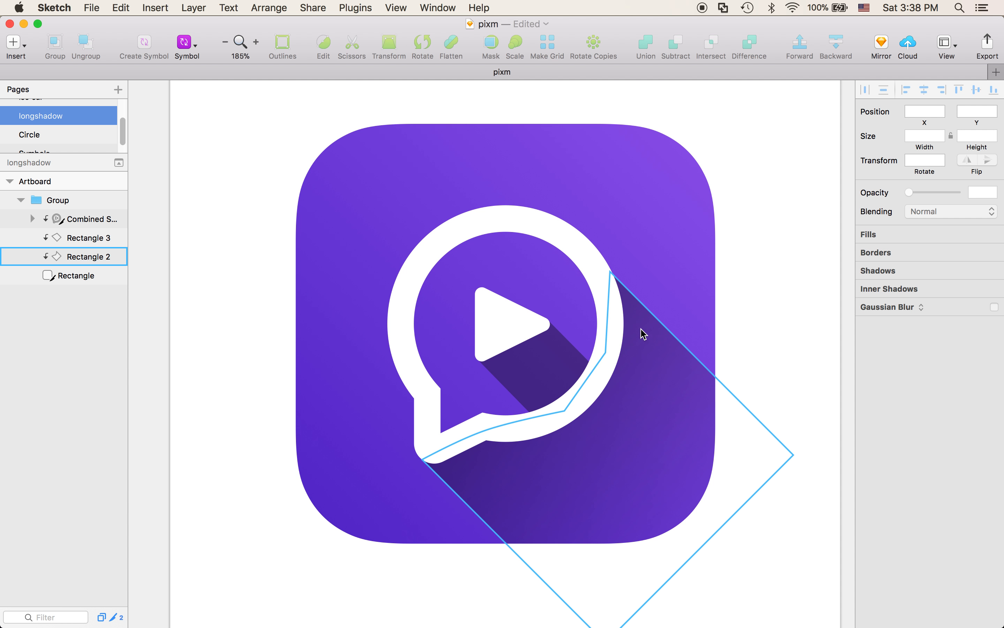
# Copy the bubble shadow's fading gradient style, paste it onto the play triangle's shadow, and deselect the shape
pyautogui.rightClick(642, 329)
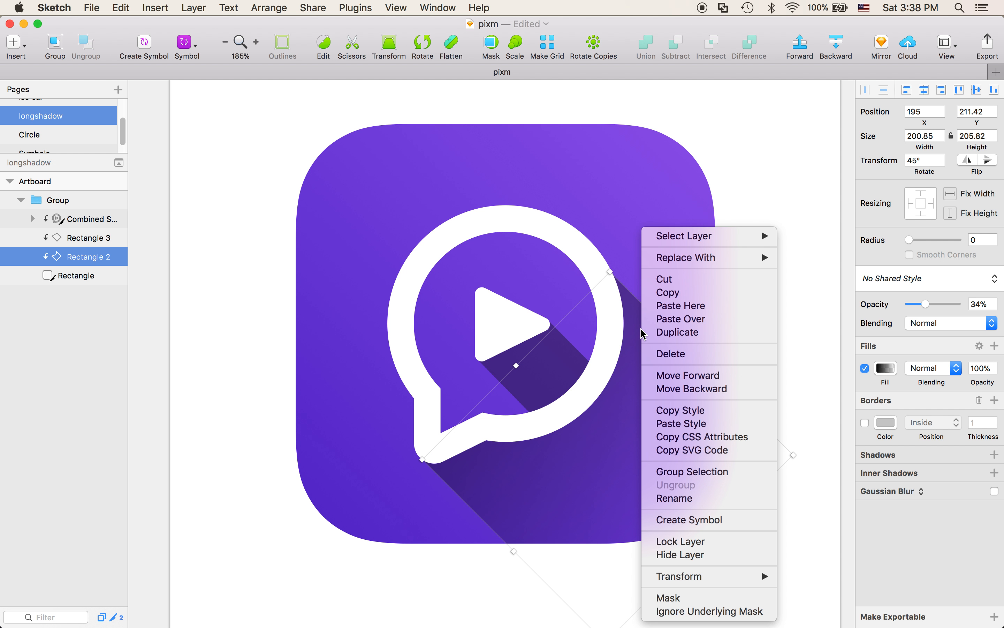
pyautogui.click(721, 412)
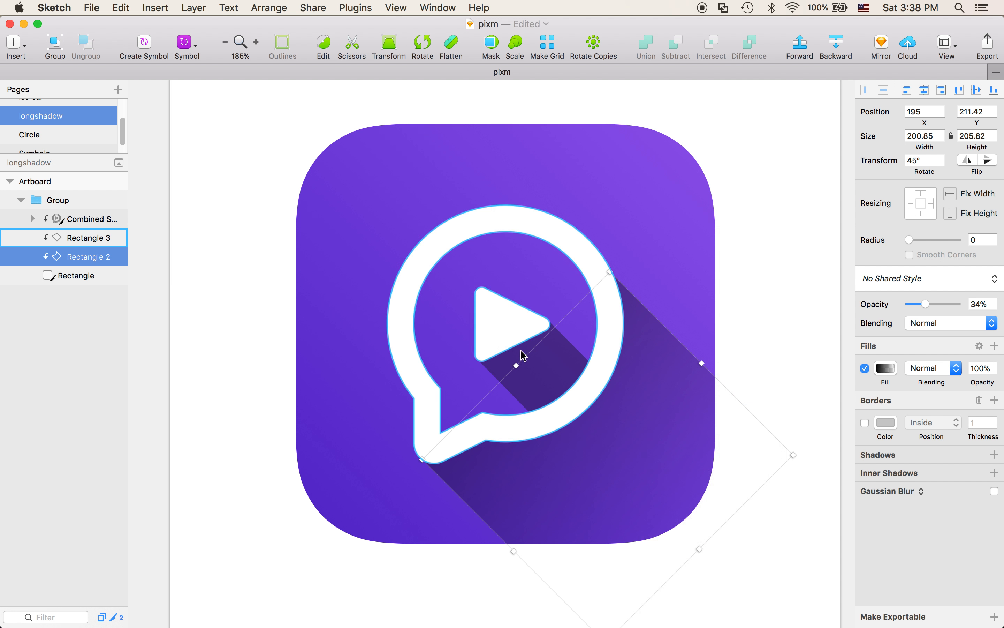
pyautogui.click(504, 366)
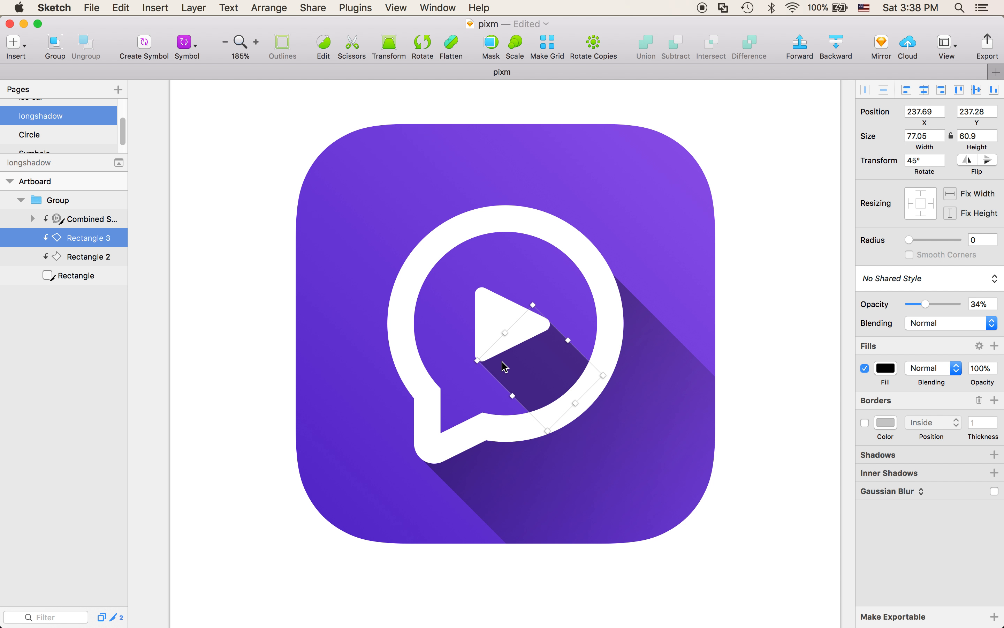
pyautogui.rightClick(504, 367)
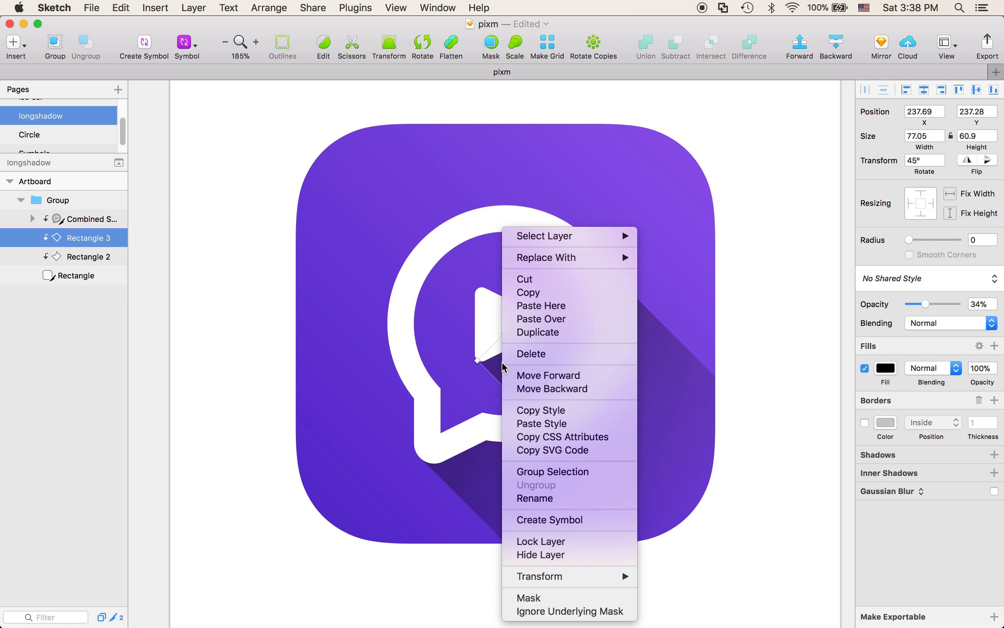
pyautogui.click(553, 421)
pyautogui.click(770, 259)
# Examine both fading long shadows on the icon, fit the whole artboard in view, and leave it deselected
pyautogui.scroll(-5, 769, 259)
pyautogui.press('space')
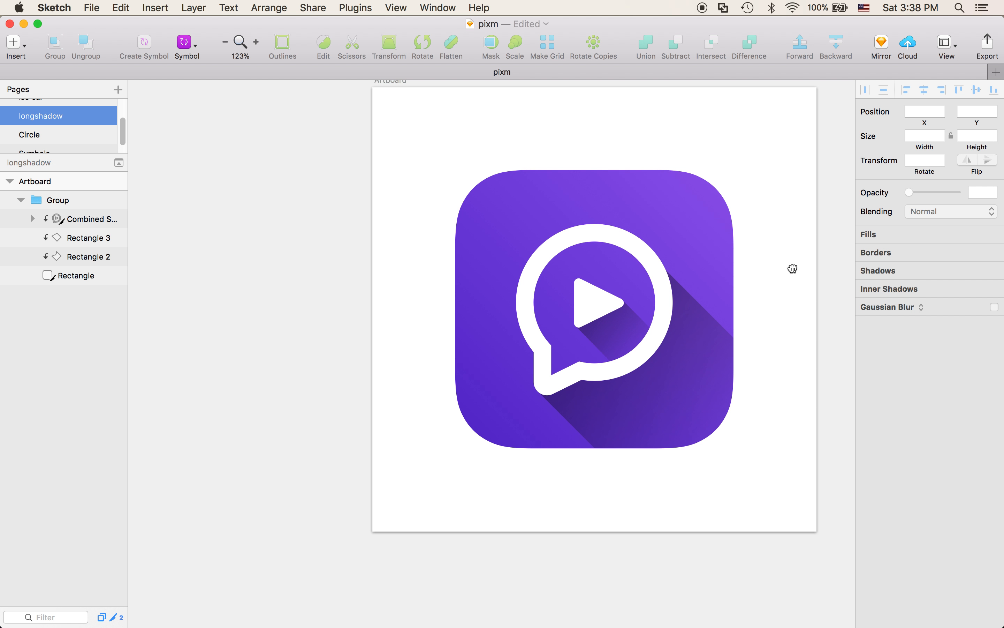
pyautogui.moveTo(792, 269); pyautogui.dragTo(754, 293)
pyautogui.scroll(3, 747, 370)
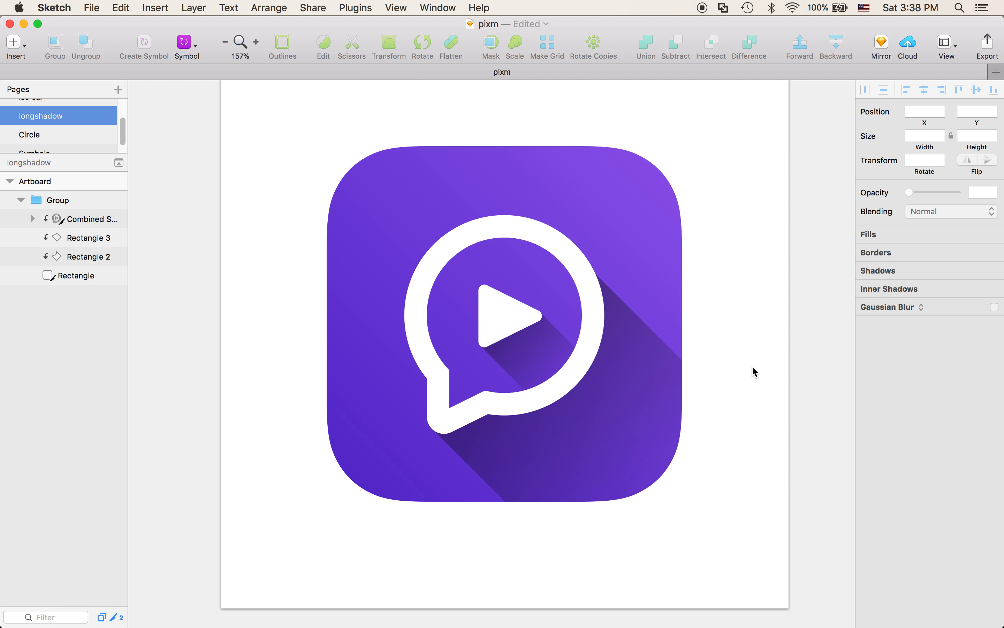
pyautogui.scroll(-4, 753, 370)
pyautogui.click(389, 125)
pyautogui.press('super+2')
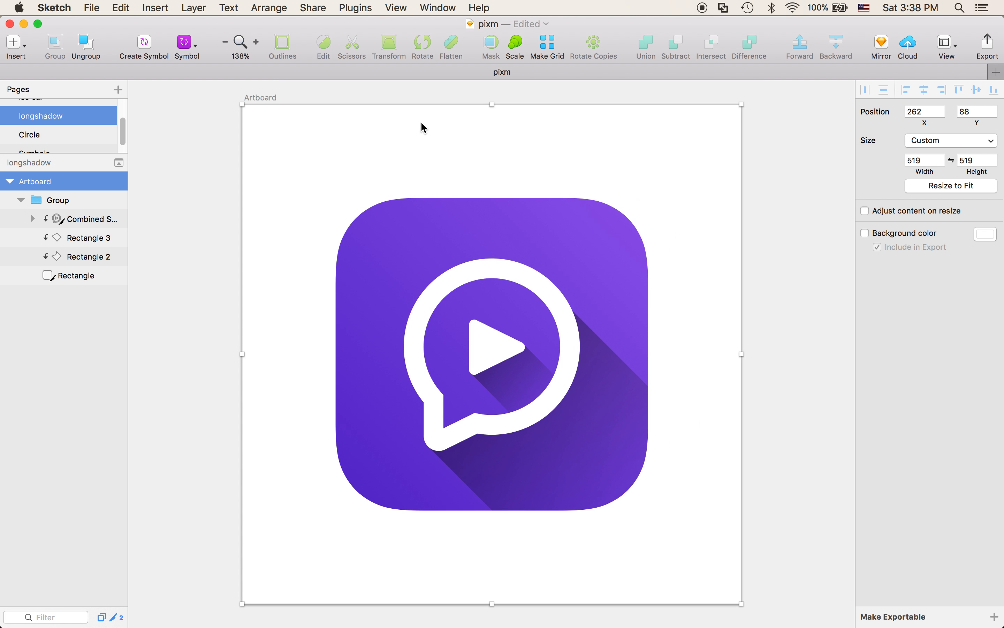
pyautogui.click(759, 156)
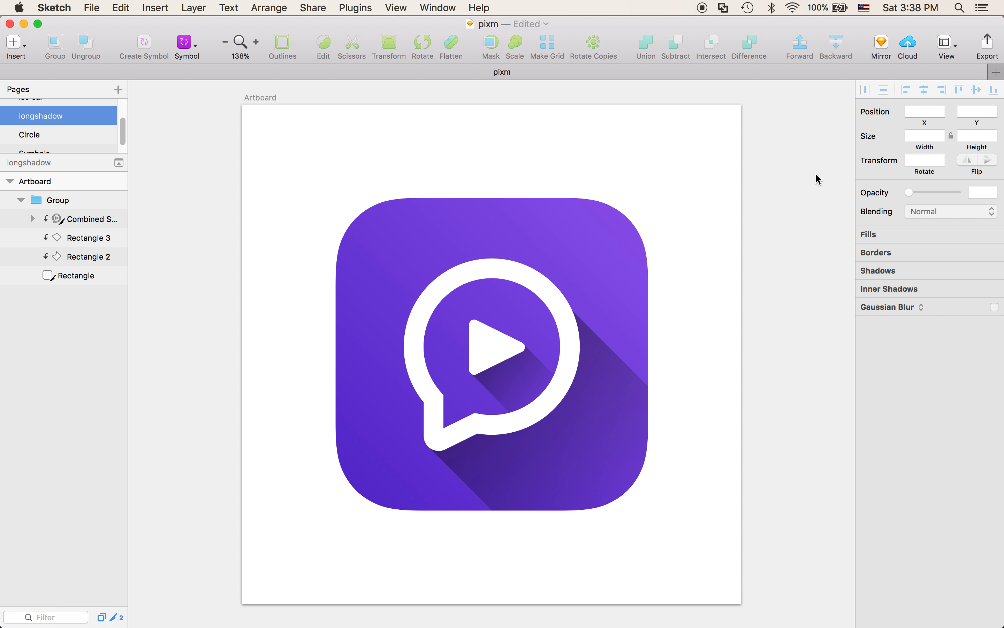